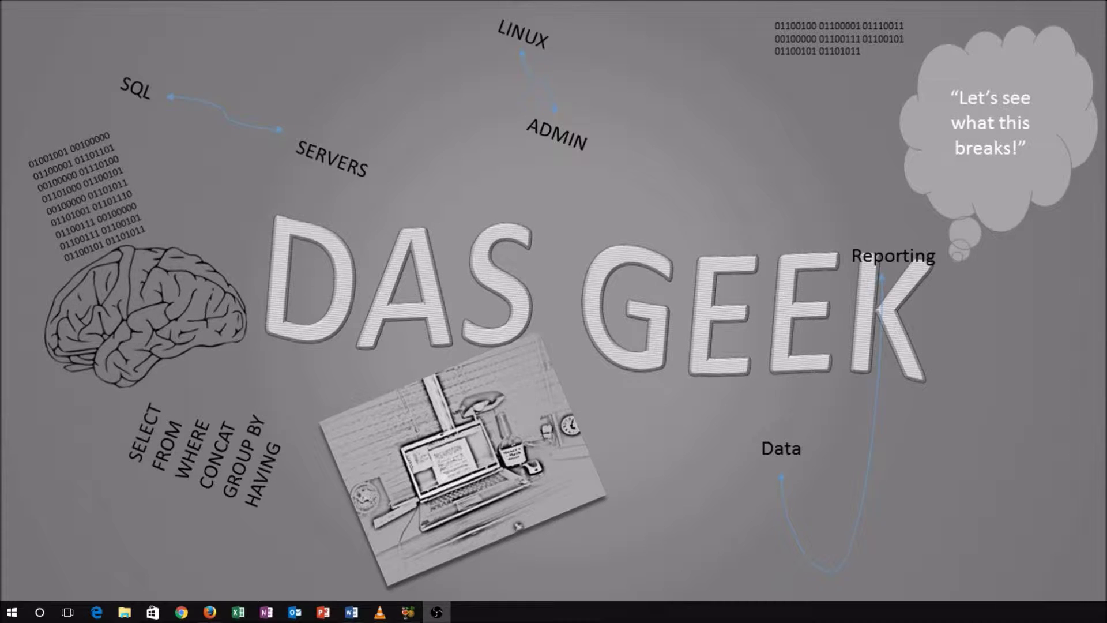
Switch to Firefox showing the OBS 0.657 download page at obsproject.com.
{"action": "key", "text": "alt+Tab"}
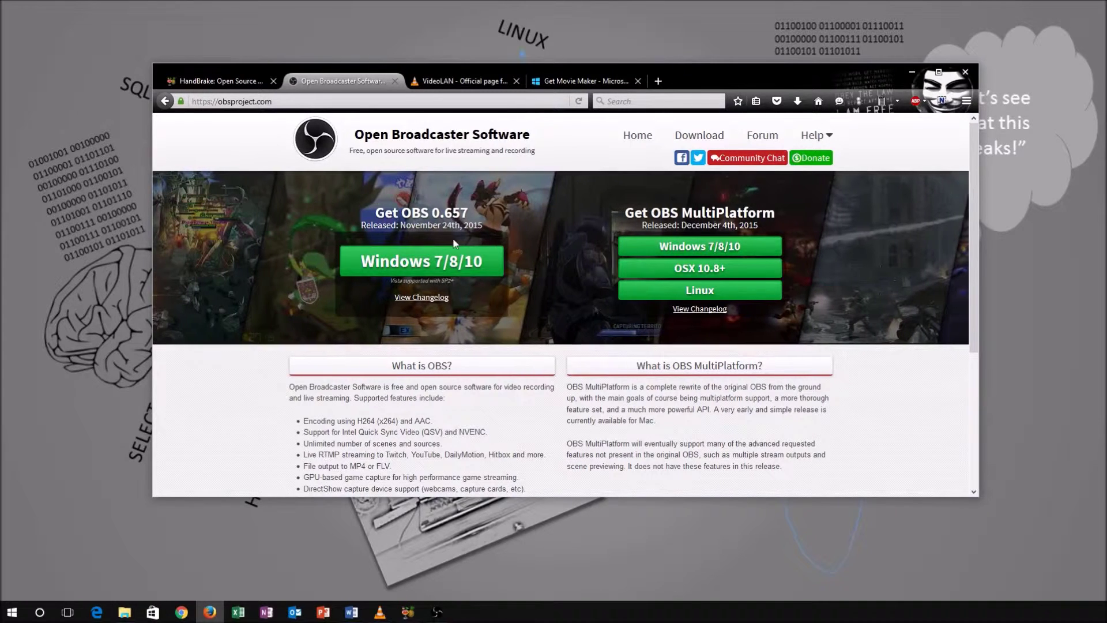
Hide Firefox to reveal the desktop and restore the OBS Classic window from the taskbar.
{"action": "key", "text": "super+d"}
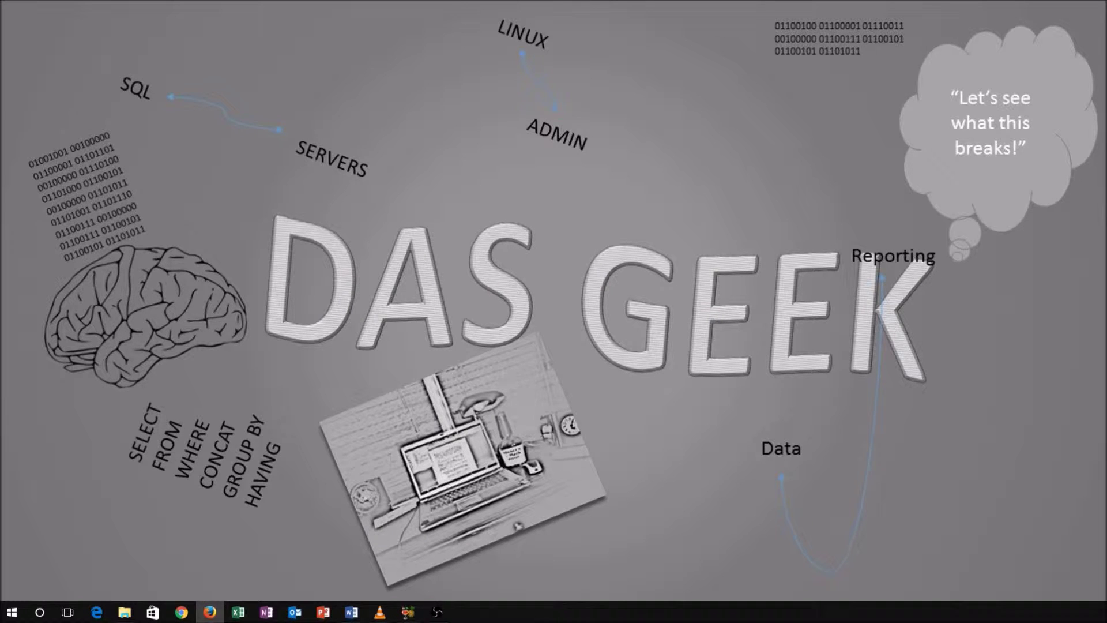
{"action": "left_click", "coordinate": [437, 612]}
Drag the OBS Classic window up and to the right on the desktop.
{"action": "left_click_drag", "start_coordinate": [357, 147], "coordinate": [476, 91]}
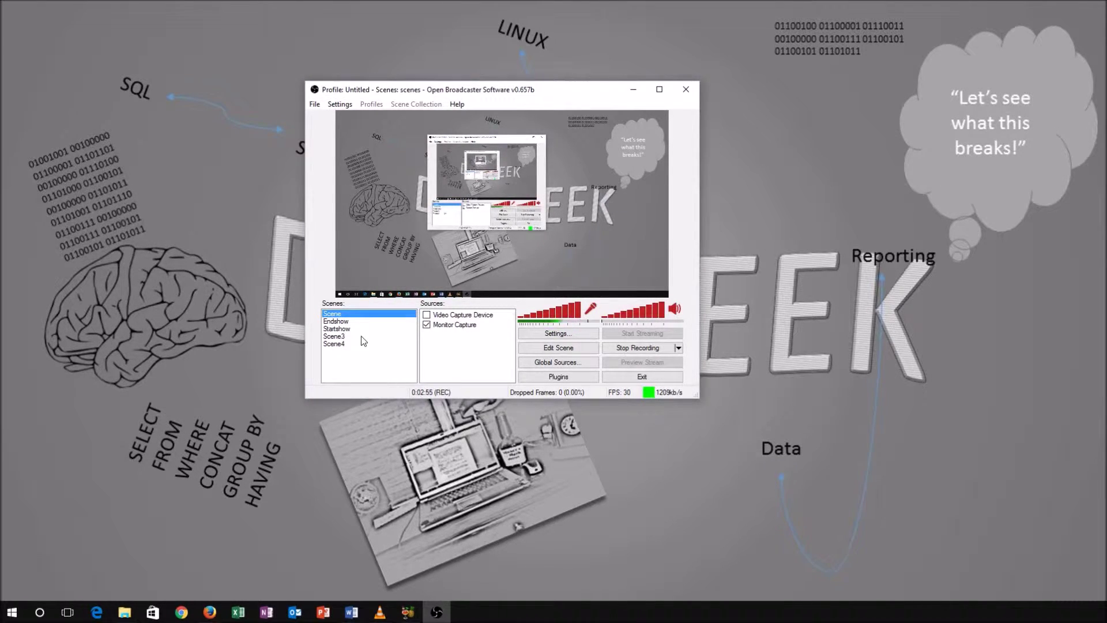
{"action": "right_click", "coordinate": [349, 362]}
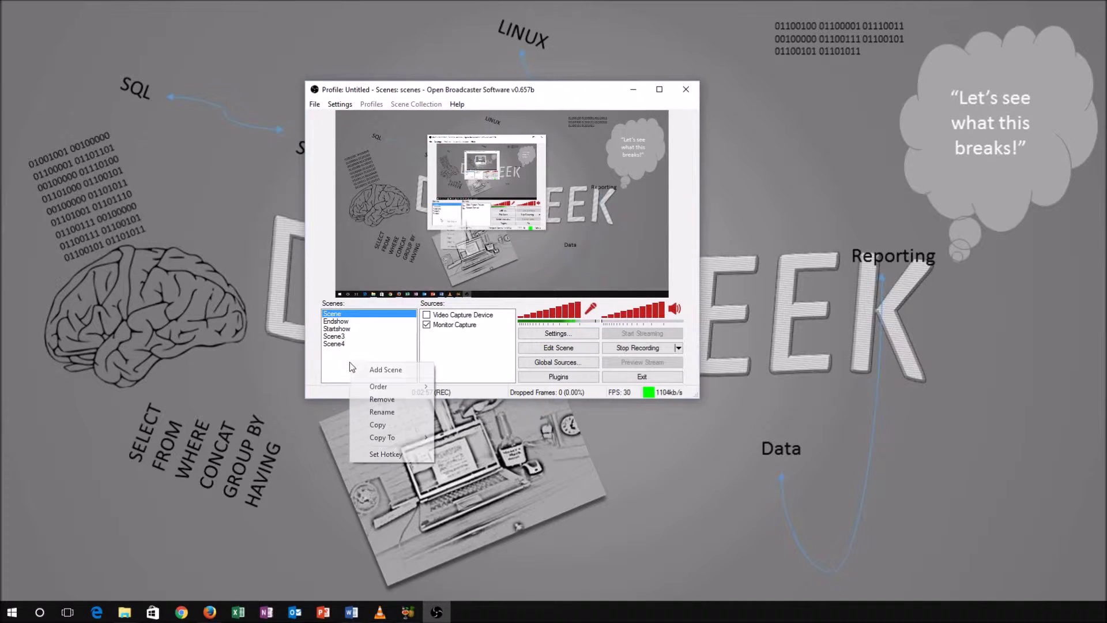
{"action": "left_click", "coordinate": [371, 370]}
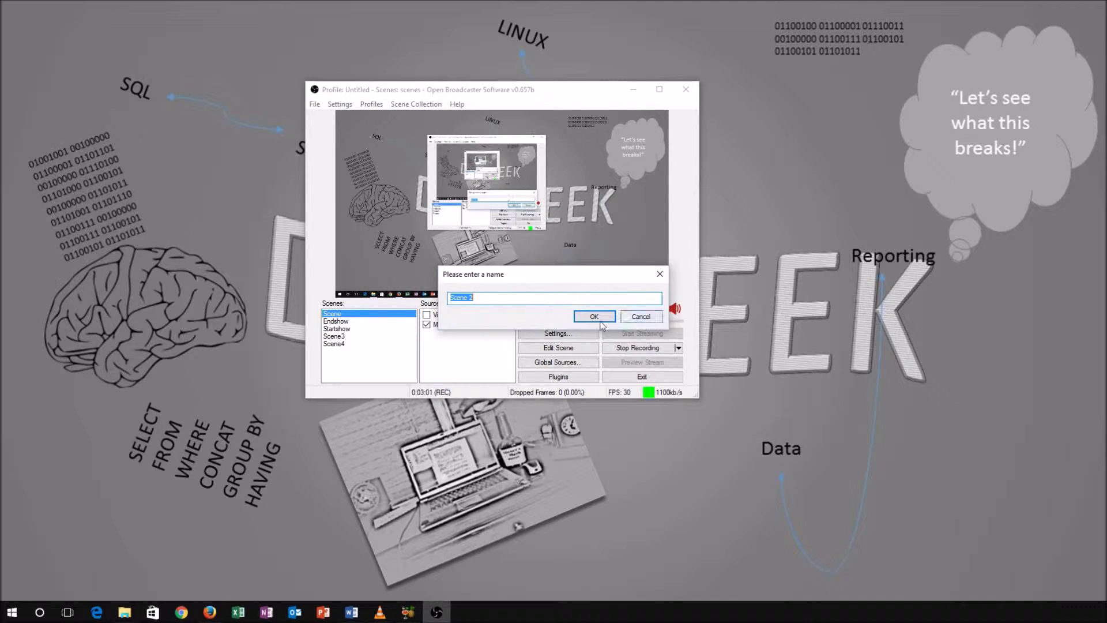
{"action": "left_click", "coordinate": [640, 316]}
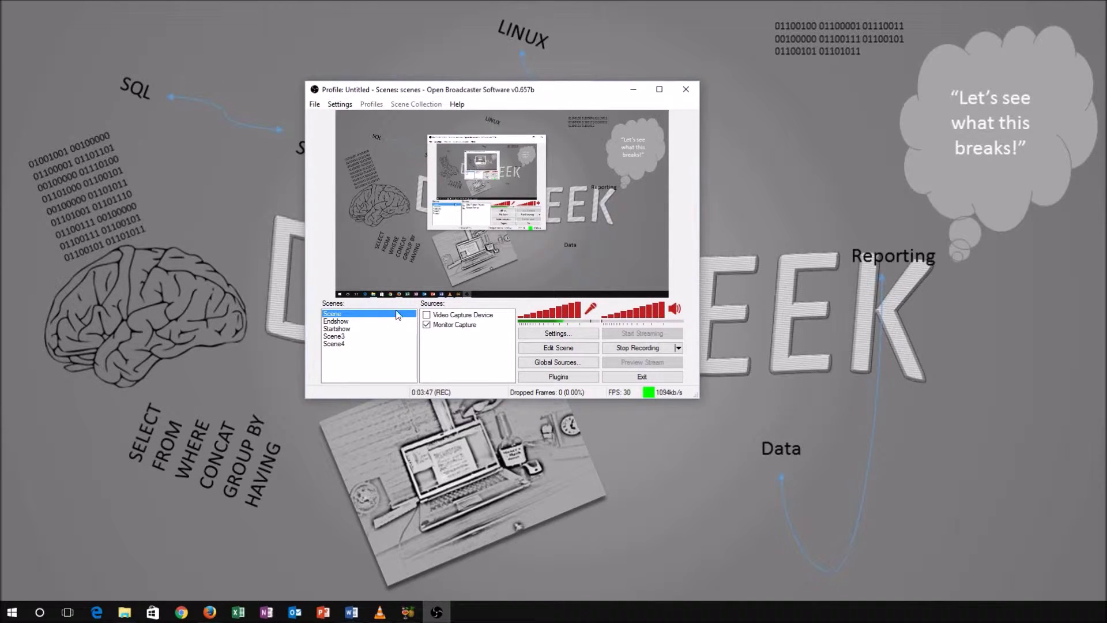
Show the Sources list's Add submenu of source types, then dismiss it without adding anything.
{"action": "right_click", "coordinate": [449, 344]}
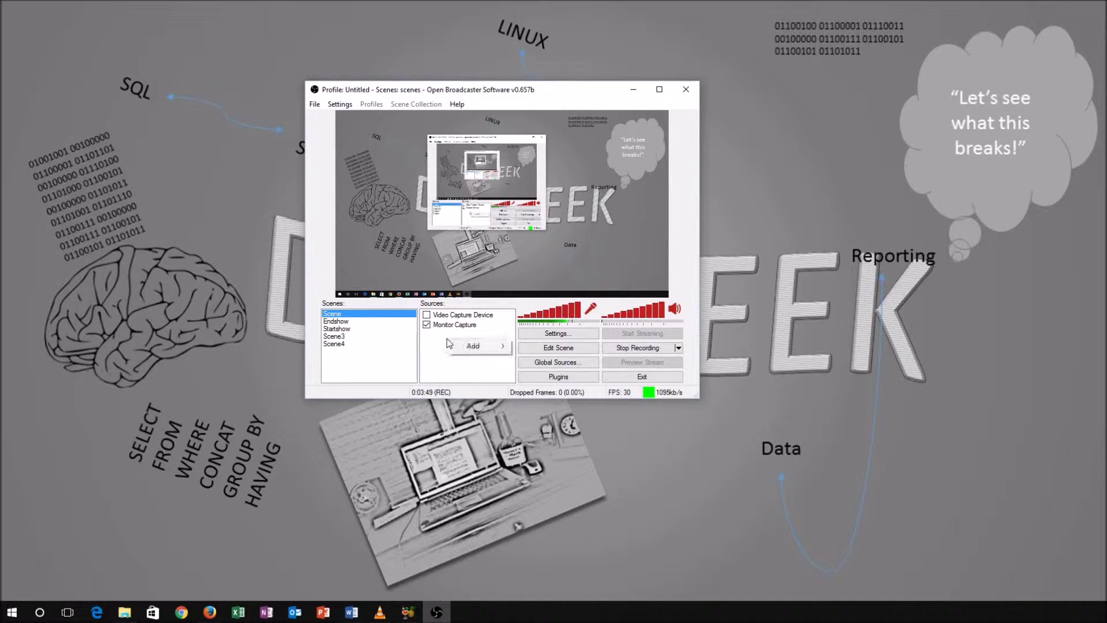
{"action": "mouse_move", "coordinate": [488, 352]}
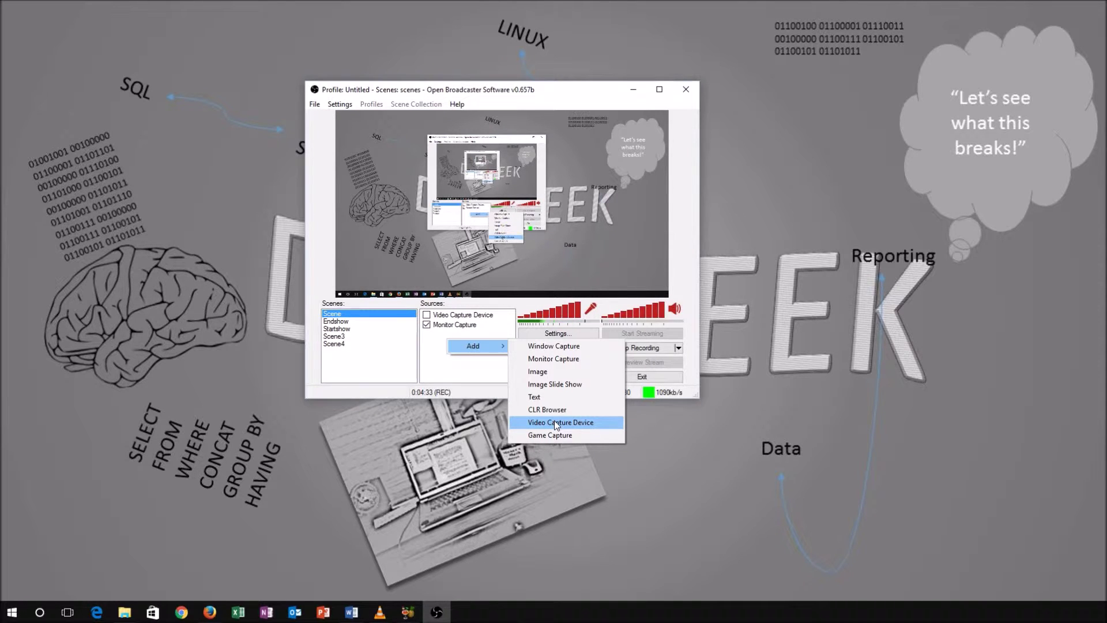
{"action": "key", "text": "Escape"}
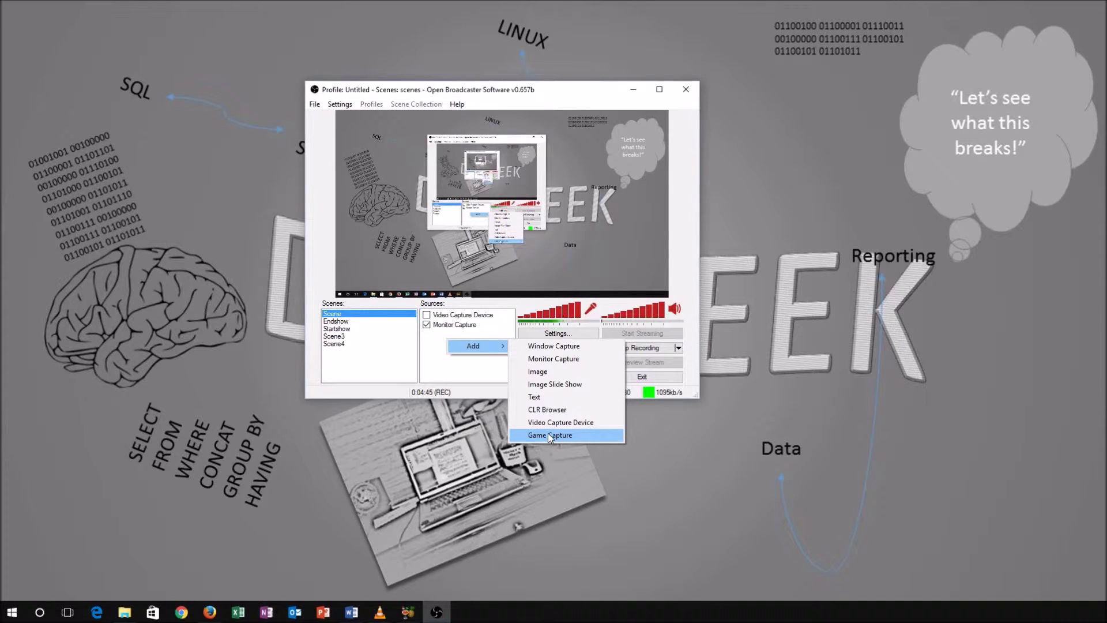
{"action": "left_click", "coordinate": [445, 363]}
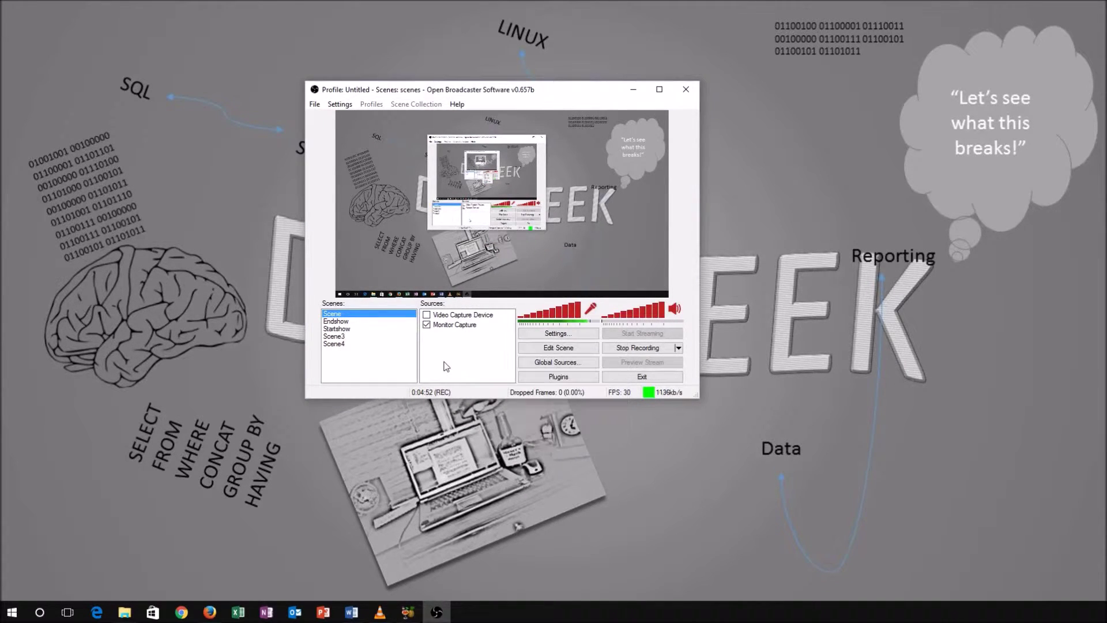
Enable Video Capture Device, move its webcam overlay to the top right, then disable it and open its options.
{"action": "left_click", "coordinate": [427, 315]}
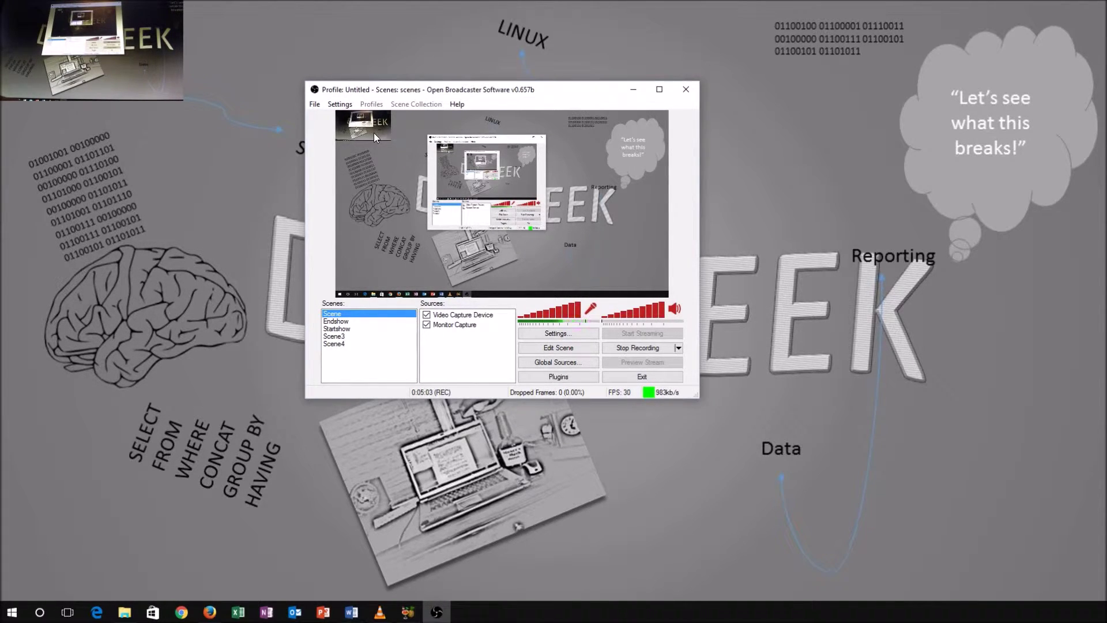
{"action": "left_click", "coordinate": [539, 349]}
{"action": "left_click_drag", "start_coordinate": [369, 124], "coordinate": [363, 271]}
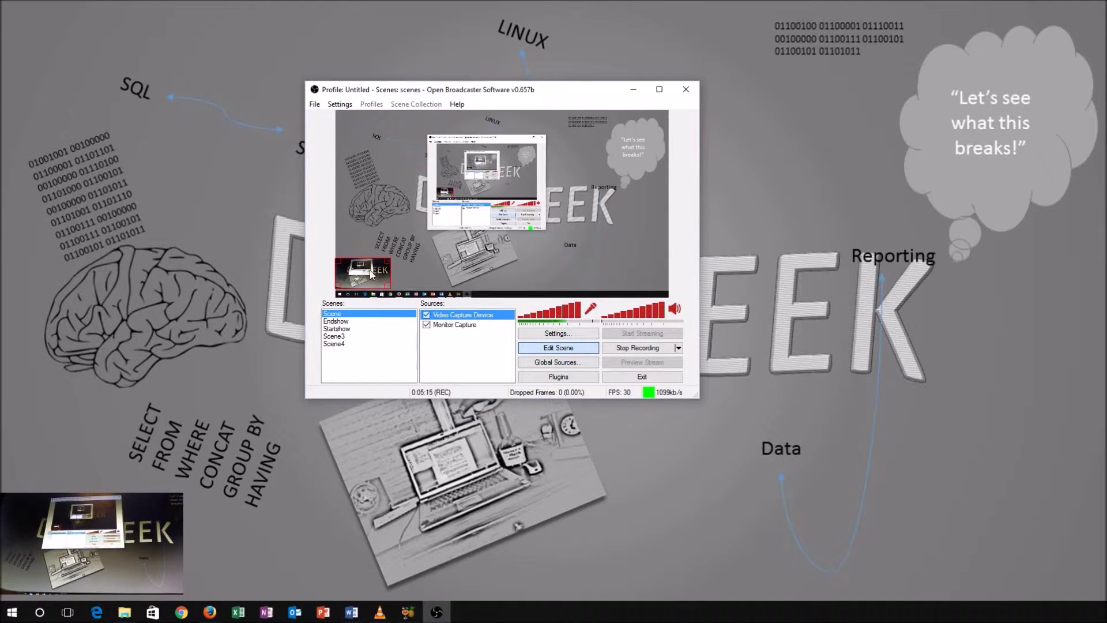
{"action": "left_click_drag", "start_coordinate": [369, 271], "coordinate": [643, 126]}
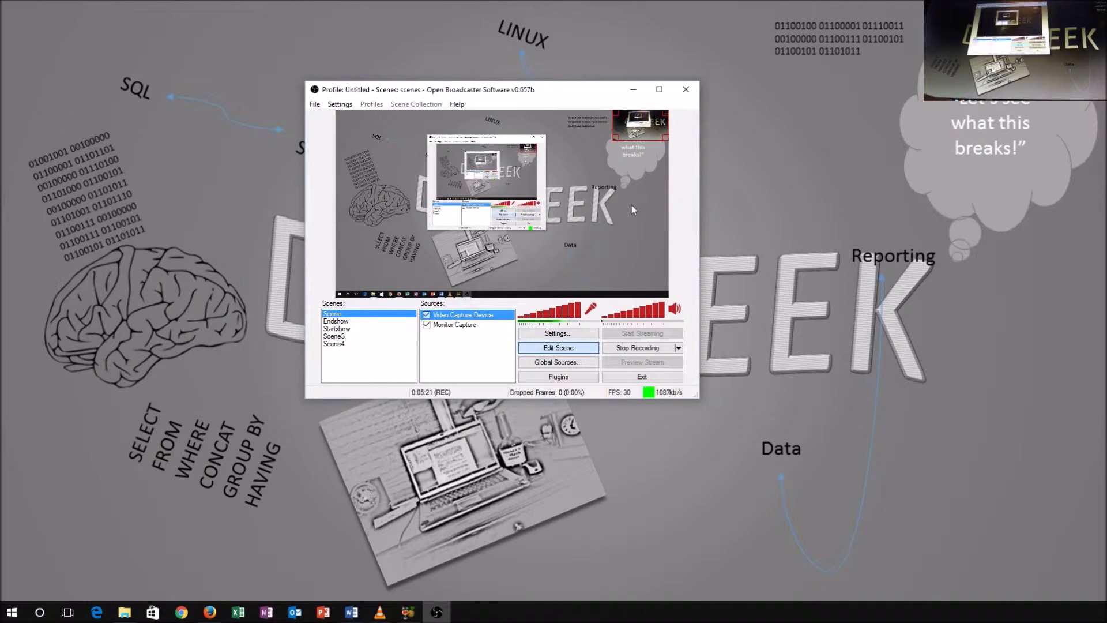
{"action": "left_click", "coordinate": [426, 315]}
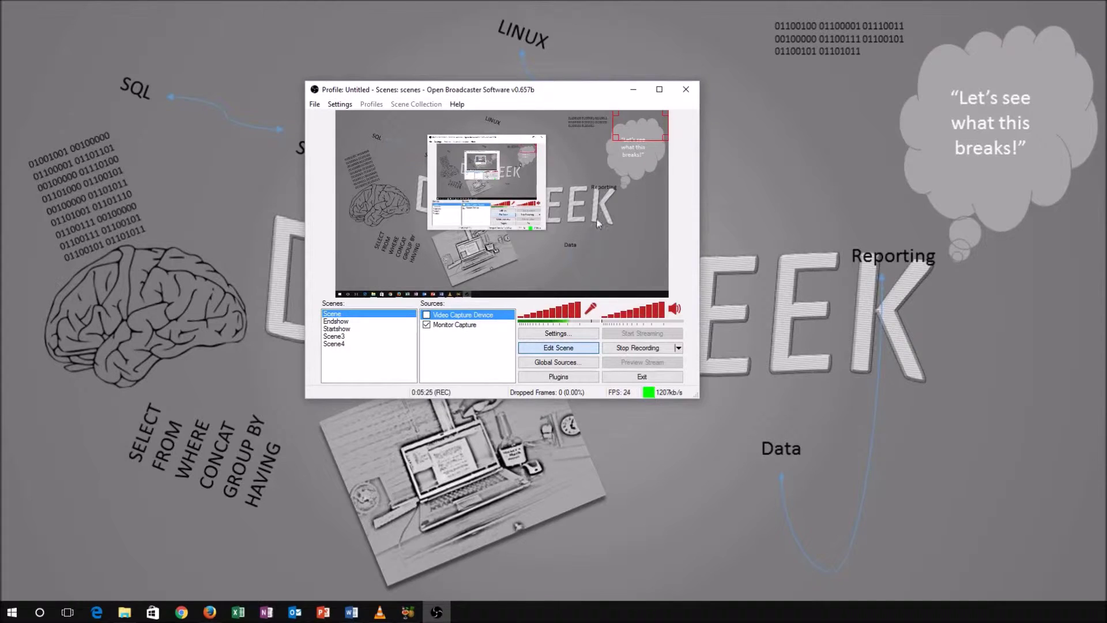
{"action": "right_click", "coordinate": [482, 314]}
Review the Logitech HD Webcam C525 device properties (320x176, 30 FPS), close them, and open Settings.
{"action": "left_click", "coordinate": [510, 394]}
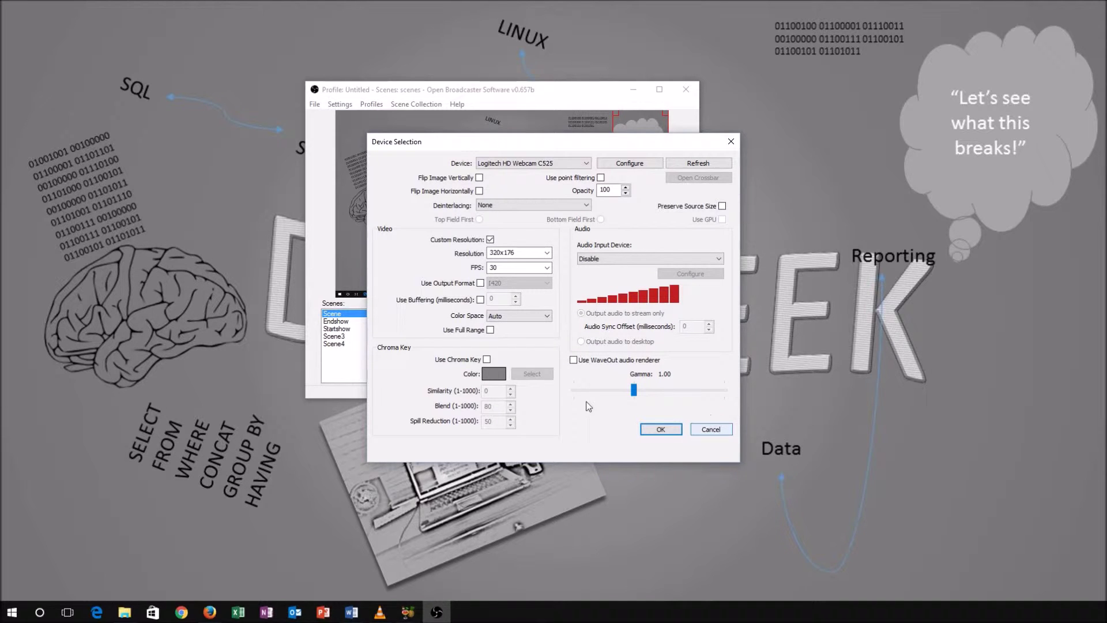
{"action": "left_click", "coordinate": [711, 429]}
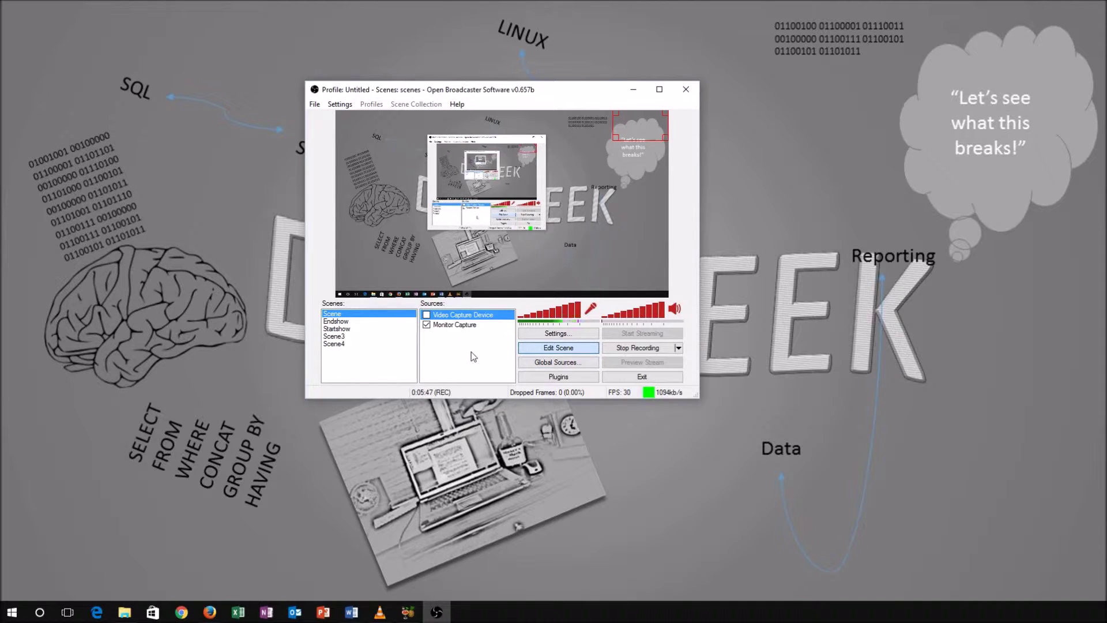
{"action": "left_click", "coordinate": [544, 334]}
In Broadcast Settings, set Mode to File Output Only with the file path youtube.mp4 in Videos\FLV.
{"action": "left_click", "coordinate": [354, 141]}
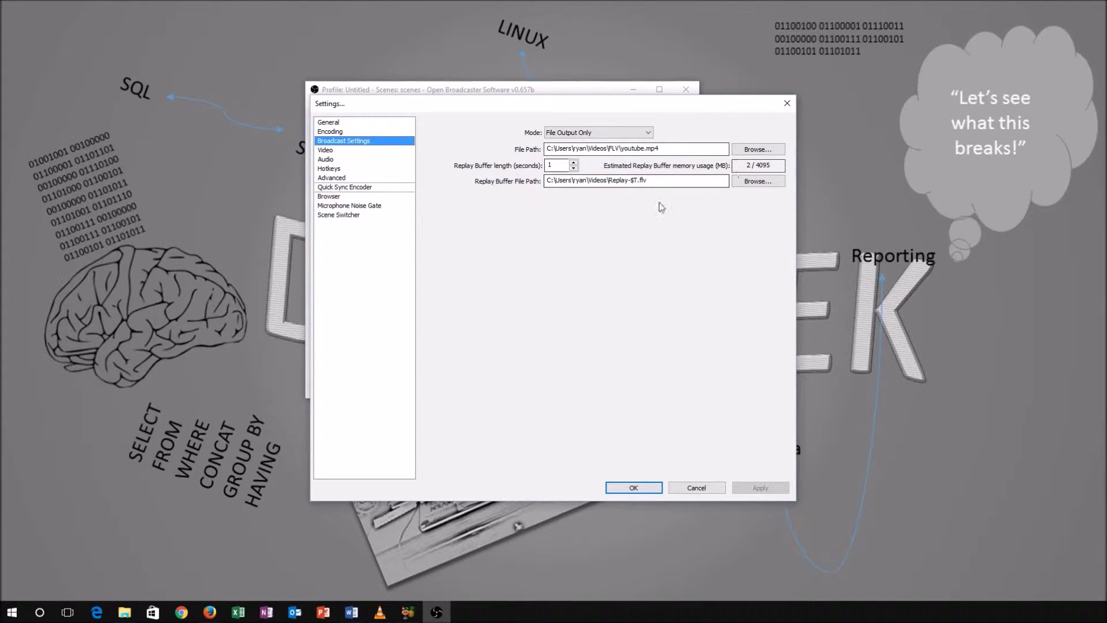
{"action": "left_click", "coordinate": [598, 134]}
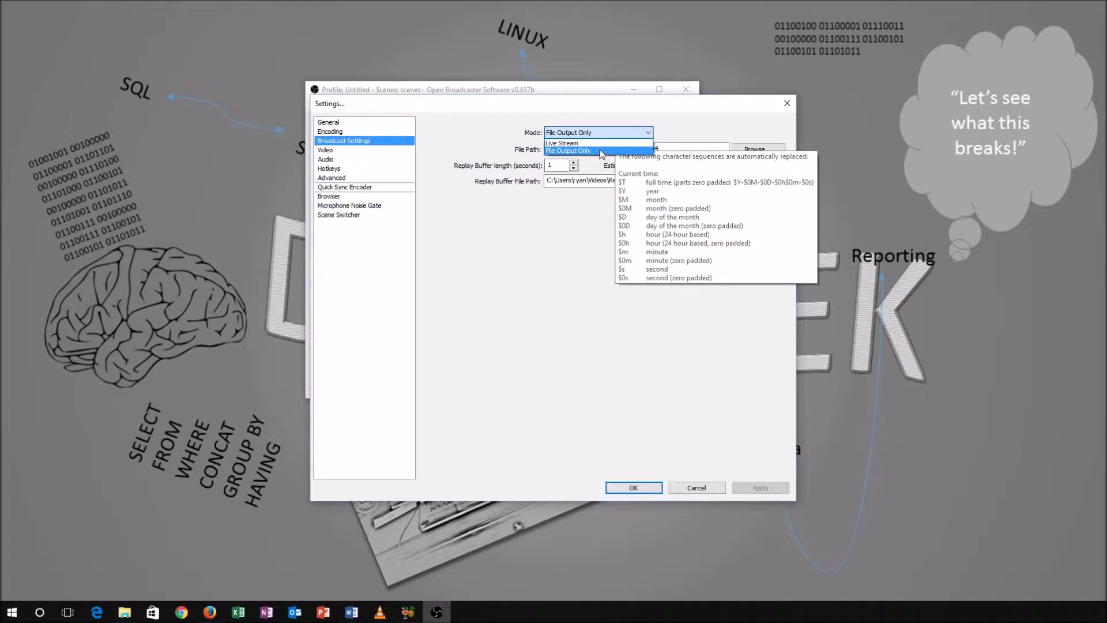
{"action": "left_click", "coordinate": [599, 151]}
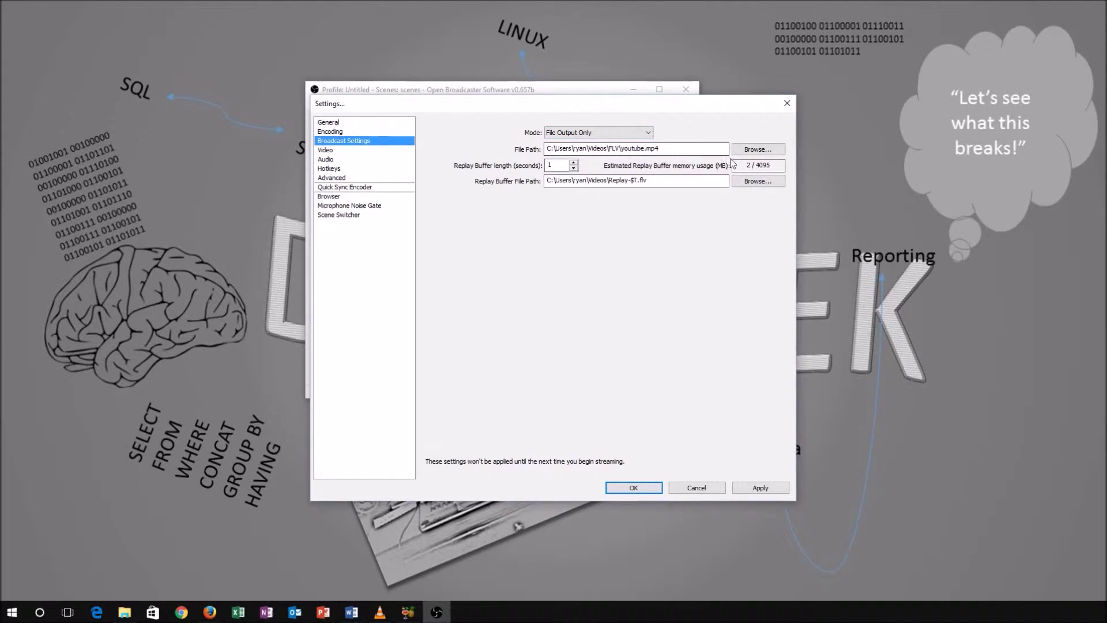
{"action": "left_click", "coordinate": [747, 150]}
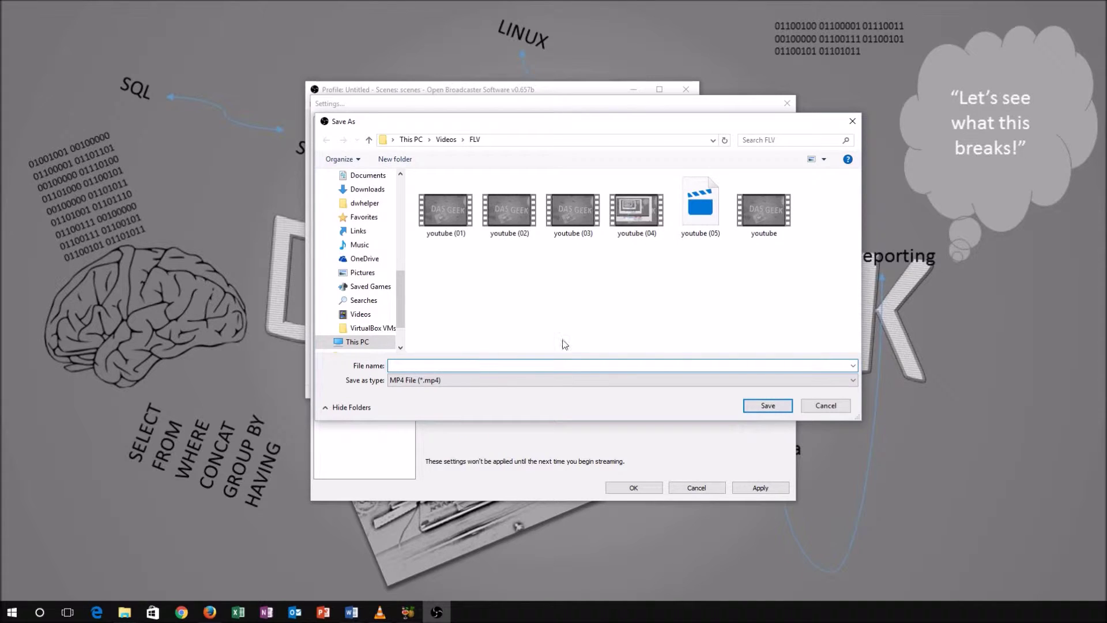
{"action": "left_click", "coordinate": [825, 405]}
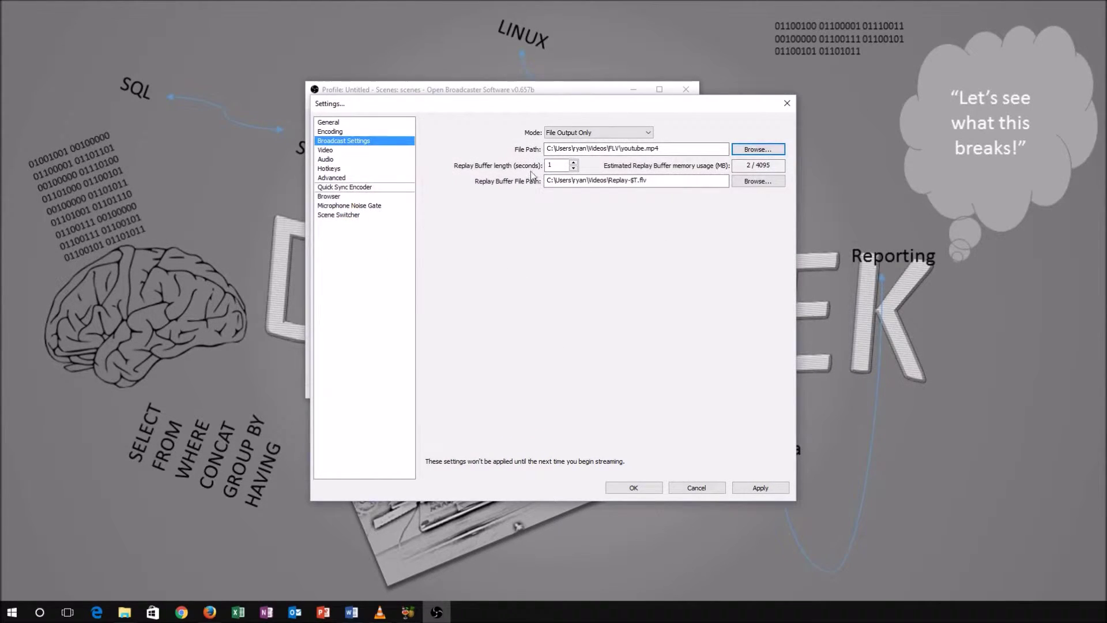
{"action": "mouse_move", "coordinate": [650, 147]}
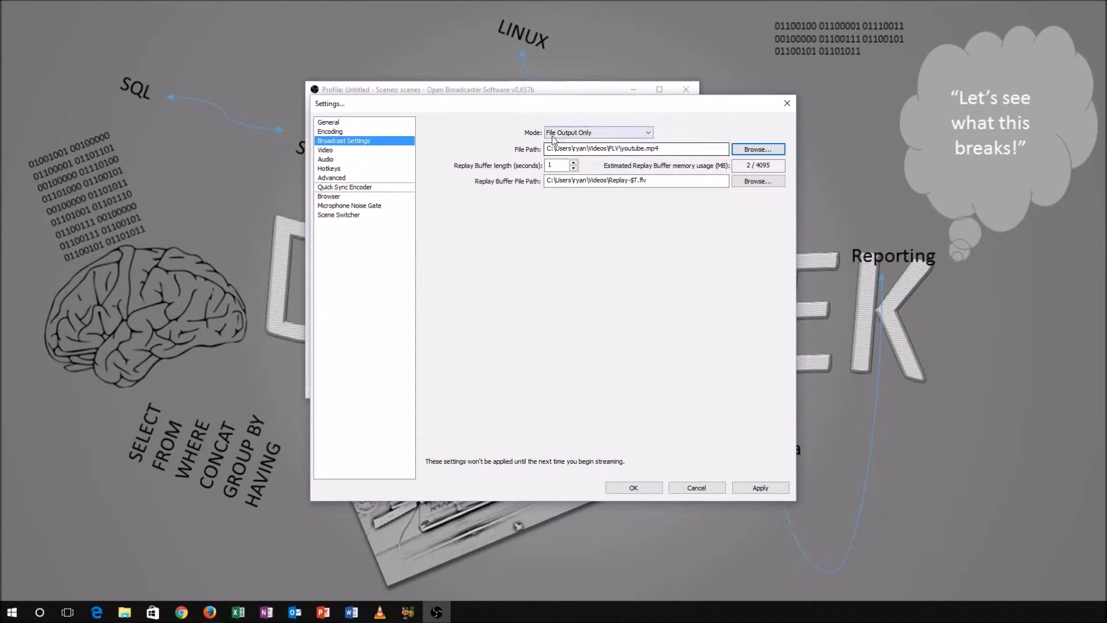
{"action": "mouse_move", "coordinate": [554, 148]}
{"action": "left_mouse_down"}
{"action": "mouse_move", "coordinate": [671, 151]}
{"action": "mouse_move", "coordinate": [545, 151]}
{"action": "left_mouse_up"}
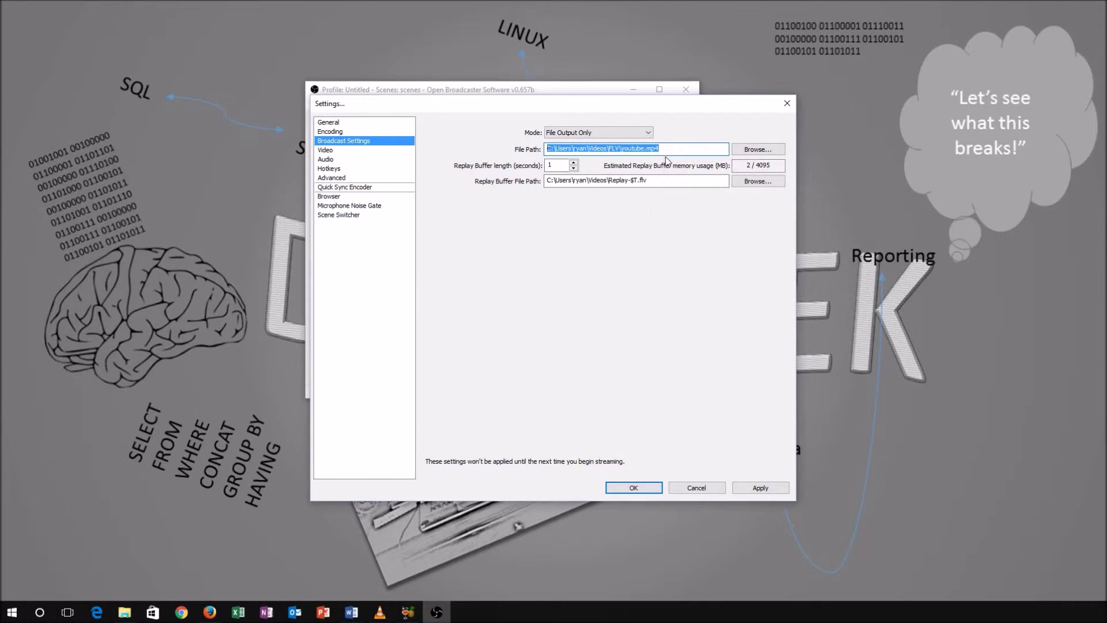
Cancel the Settings dialog and drag the OBS main window off the screen.
{"action": "left_click", "coordinate": [705, 488]}
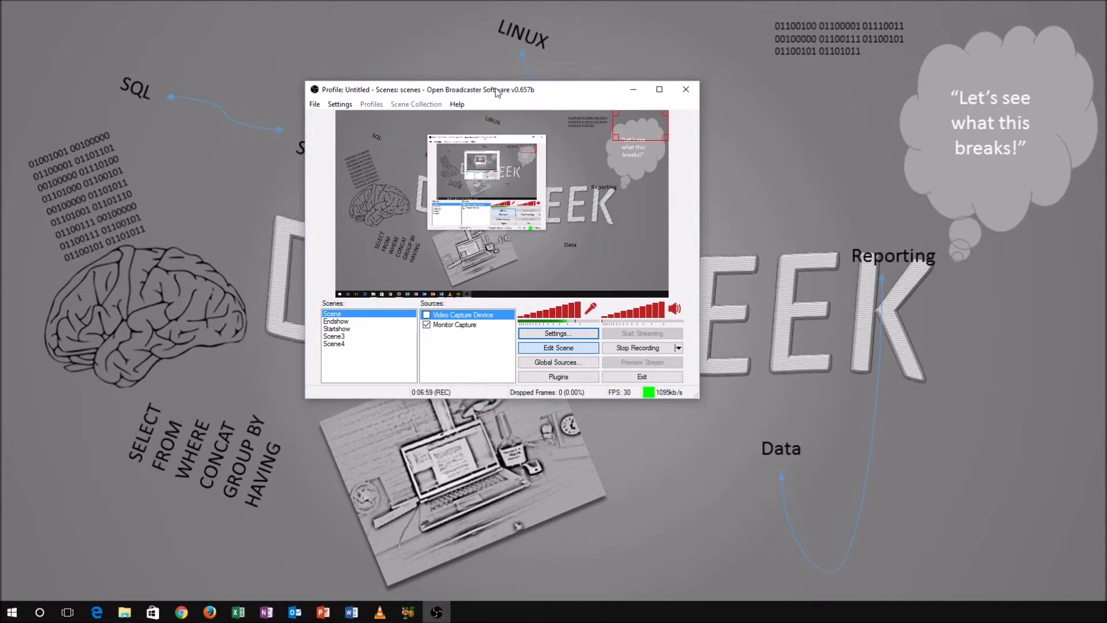
{"action": "left_click_drag", "start_coordinate": [496, 88], "coordinate": [482, 87]}
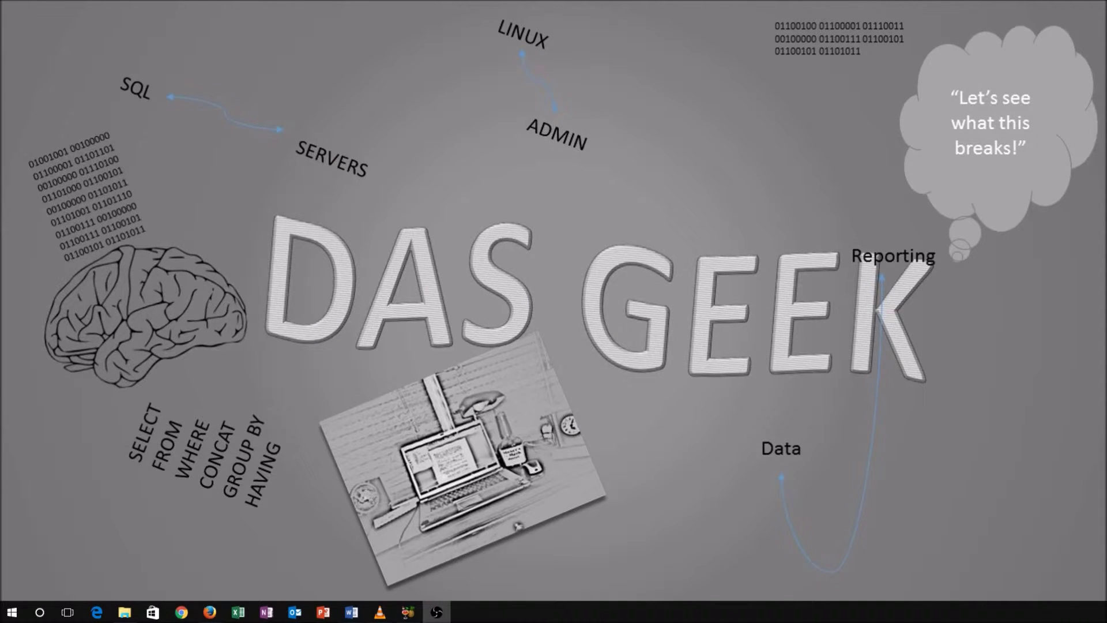
{"action": "mouse_move", "coordinate": [2, 135]}
{"action": "left_mouse_down"}
{"action": "mouse_move", "coordinate": [507, 134]}
{"action": "mouse_move", "coordinate": [0, 135]}
{"action": "left_mouse_up"}
{"action": "left_click", "coordinate": [437, 612]}
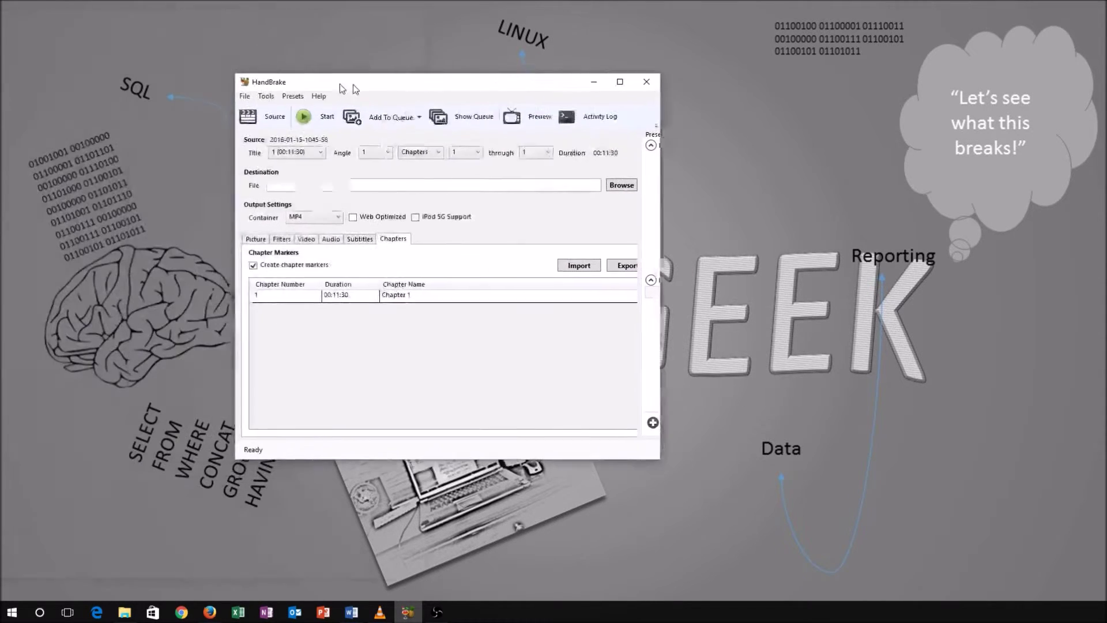
Center HandBrake, bring Firefox aside, then shift HandBrake left and widen it to show all presets.
{"action": "left_click_drag", "start_coordinate": [340, 84], "coordinate": [511, 92]}
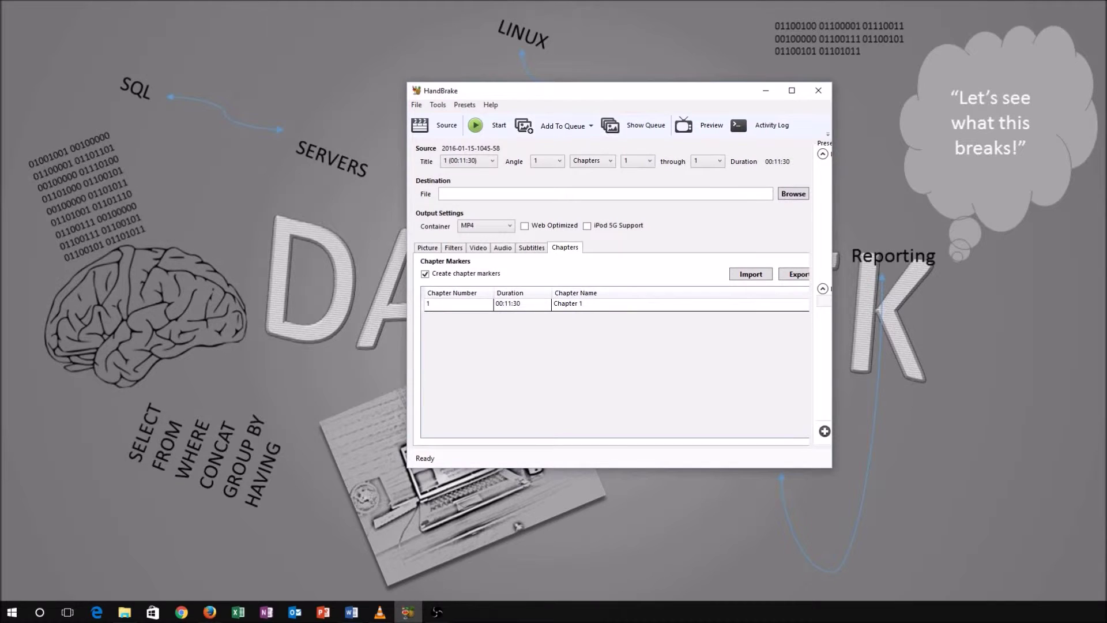
{"action": "key", "text": "alt+Tab"}
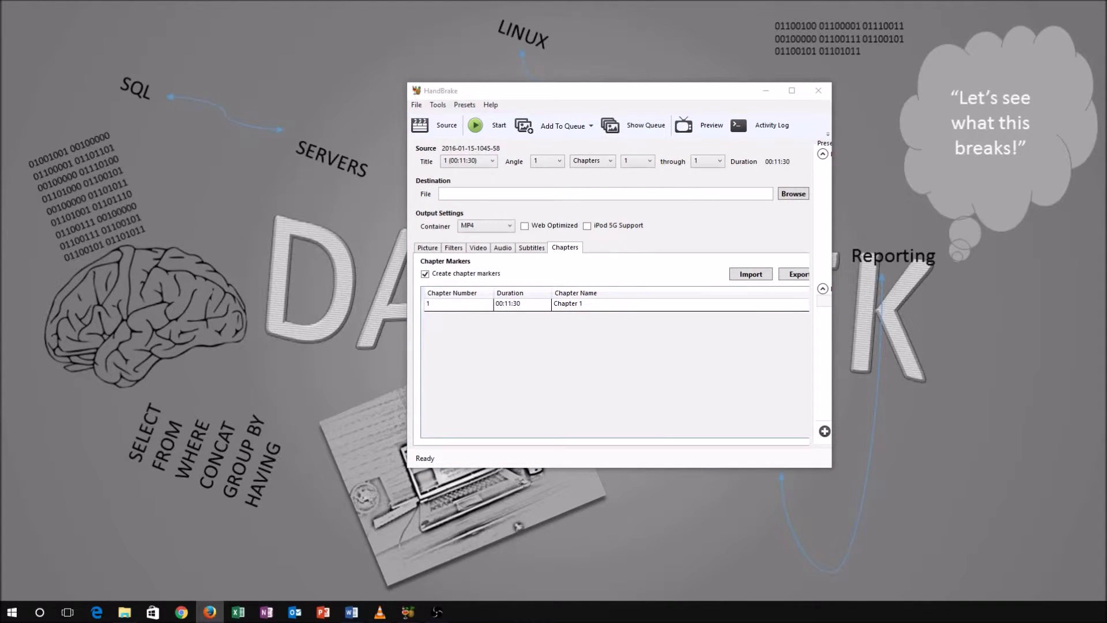
{"action": "left_click_drag", "start_coordinate": [35, 52], "coordinate": [900, 67]}
{"action": "left_click_drag", "start_coordinate": [638, 93], "coordinate": [479, 112]}
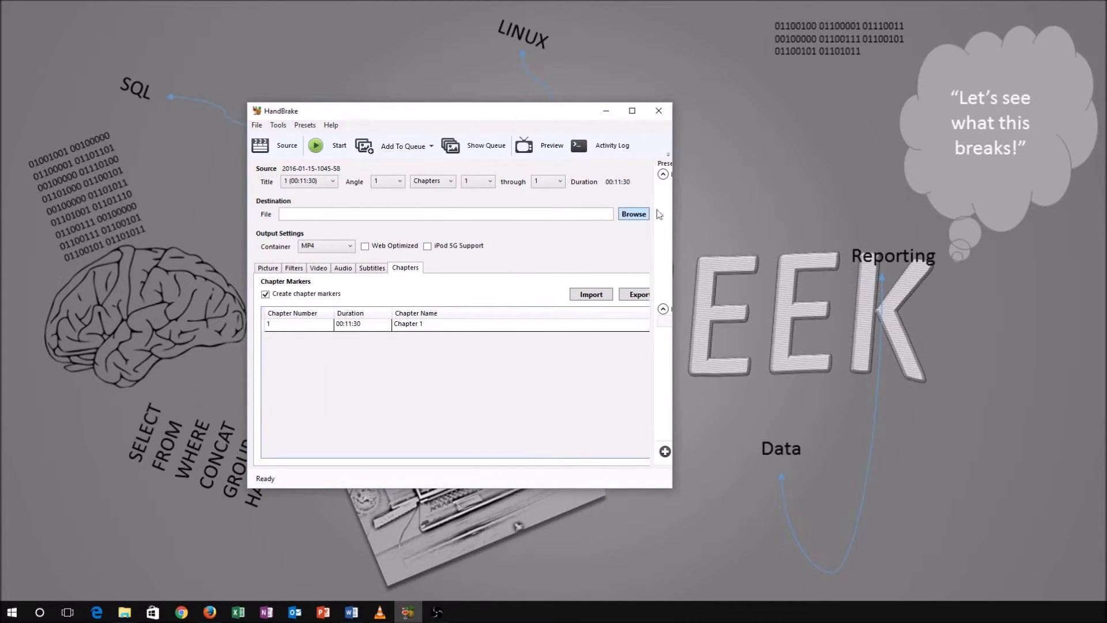
{"action": "left_click_drag", "start_coordinate": [674, 197], "coordinate": [883, 197]}
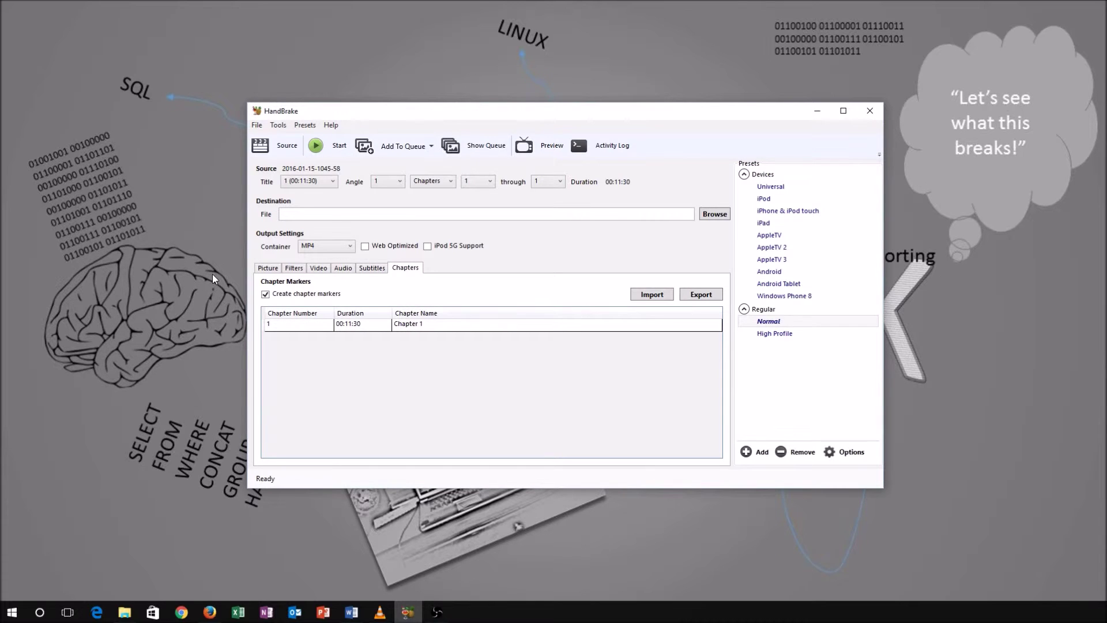
Cancel the Source picker, keep the MP4 container, and pick the iPhone & iPod touch preset.
{"action": "left_click", "coordinate": [279, 152]}
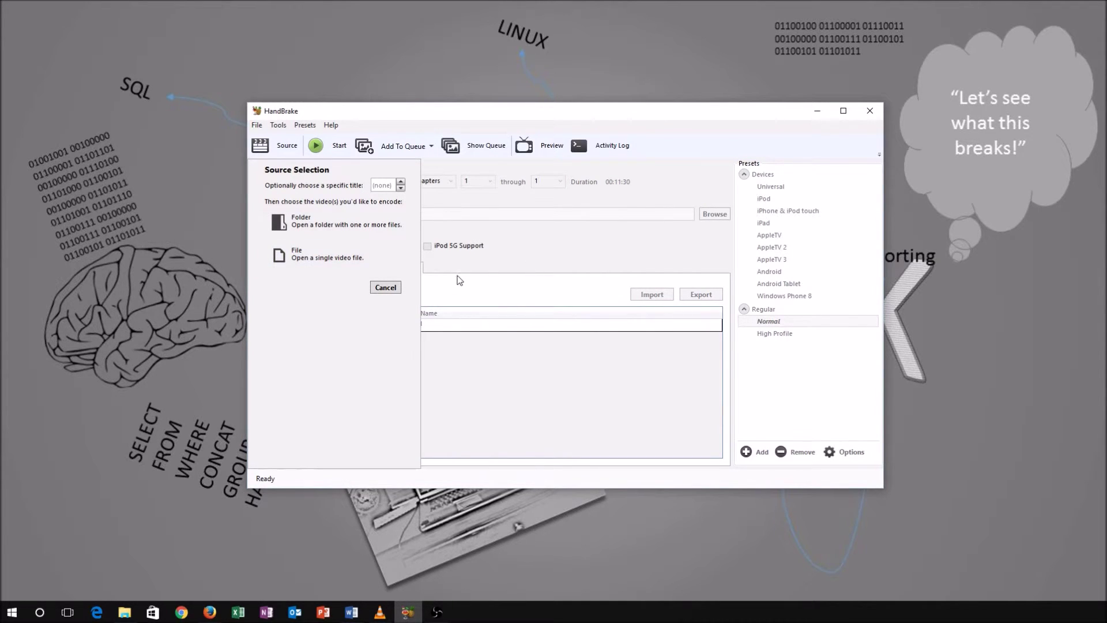
{"action": "left_click", "coordinate": [385, 287]}
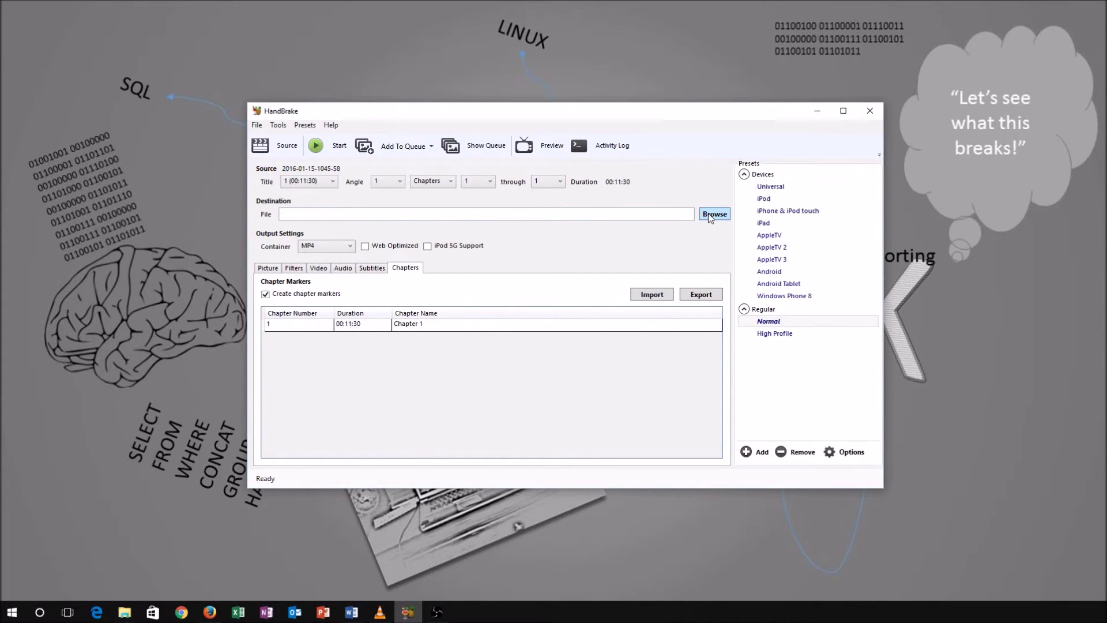
{"action": "left_click", "coordinate": [314, 248]}
{"action": "left_click", "coordinate": [314, 248]}
{"action": "left_click", "coordinate": [314, 247]}
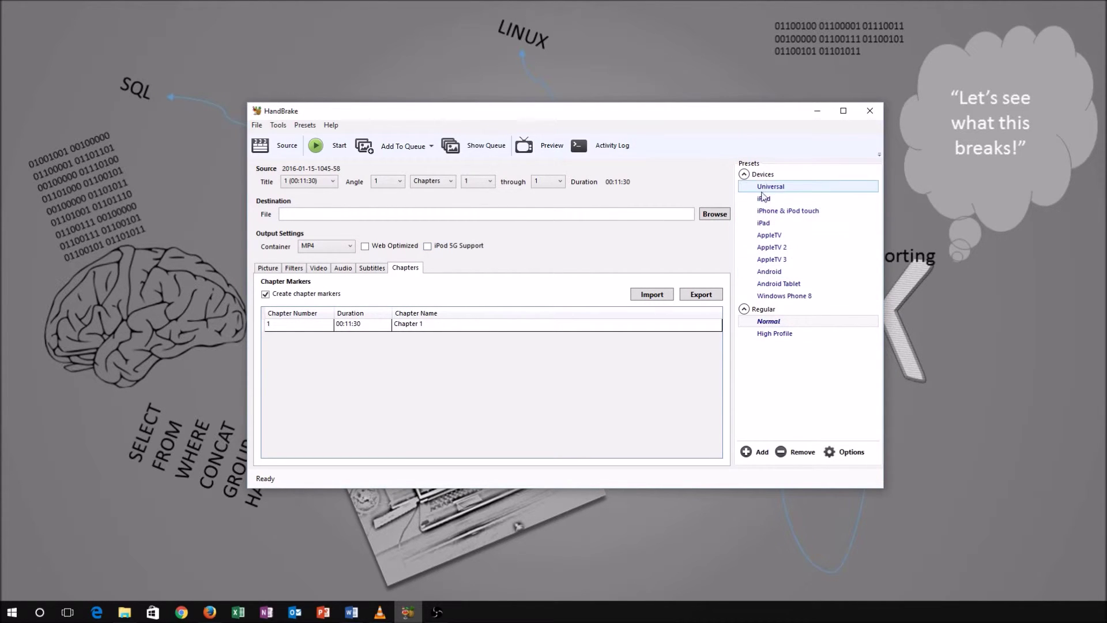
{"action": "left_click", "coordinate": [767, 210]}
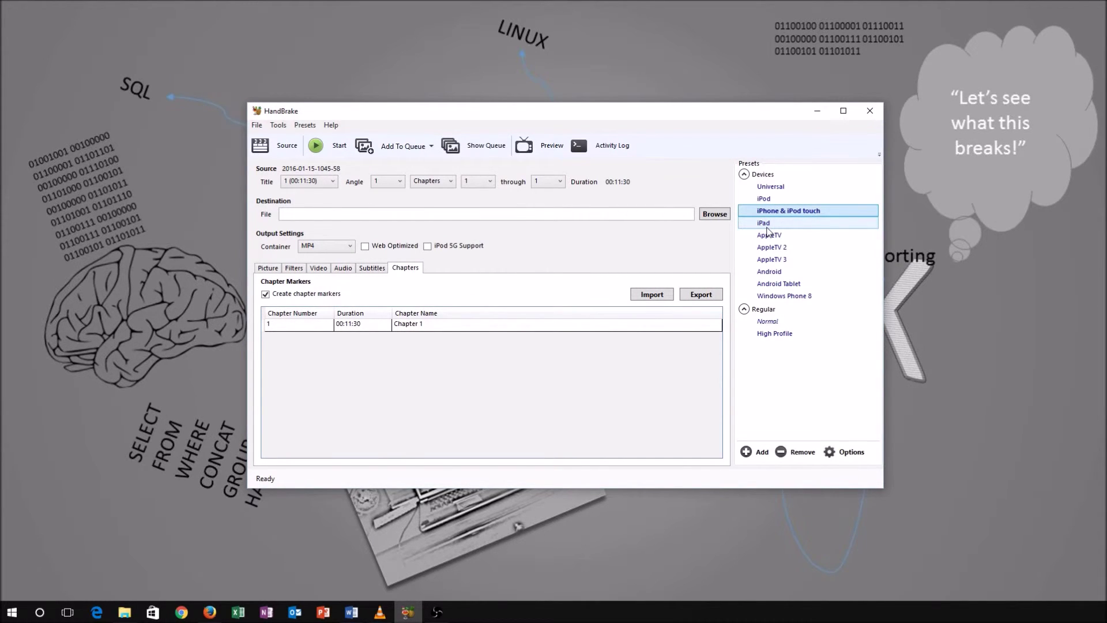
Compare picture sizes of the iPad, AppleTV, AppleTV 2/3, Android Tablet and Windows Phone 8 presets, then reselect Normal.
{"action": "left_click", "coordinate": [766, 228]}
{"action": "left_click", "coordinate": [770, 238]}
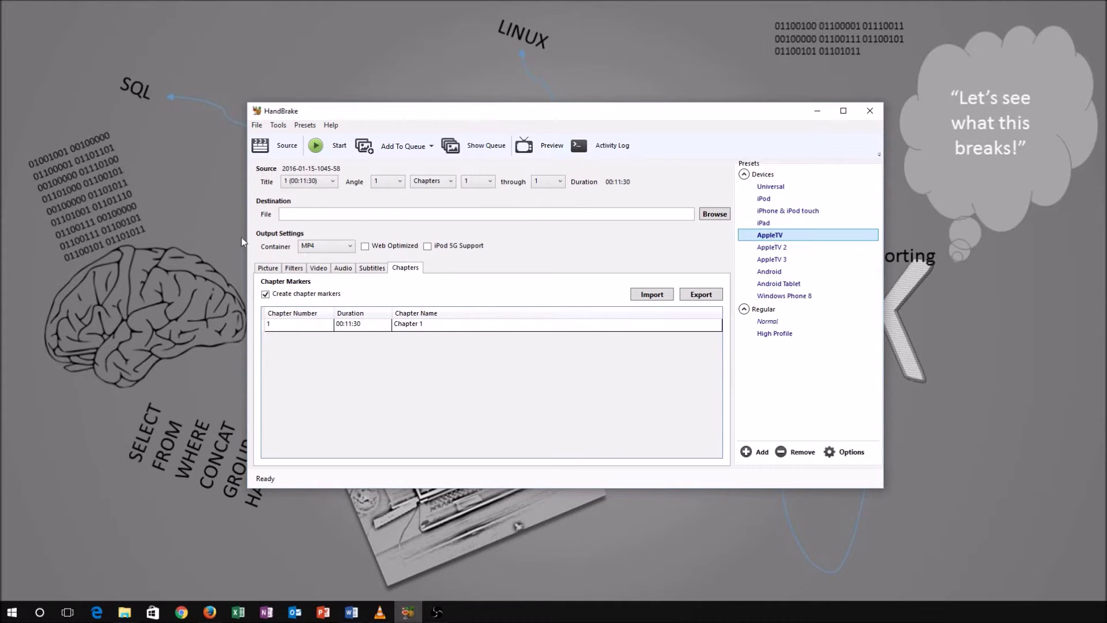
{"action": "left_click", "coordinate": [266, 268]}
{"action": "left_click", "coordinate": [773, 248]}
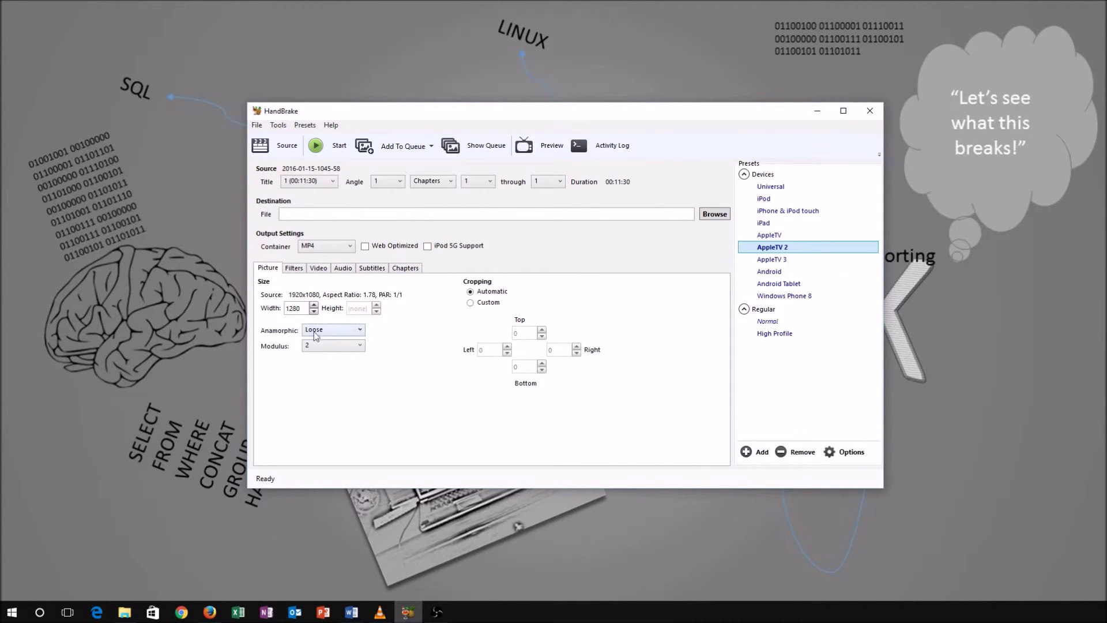
{"action": "left_click", "coordinate": [758, 260]}
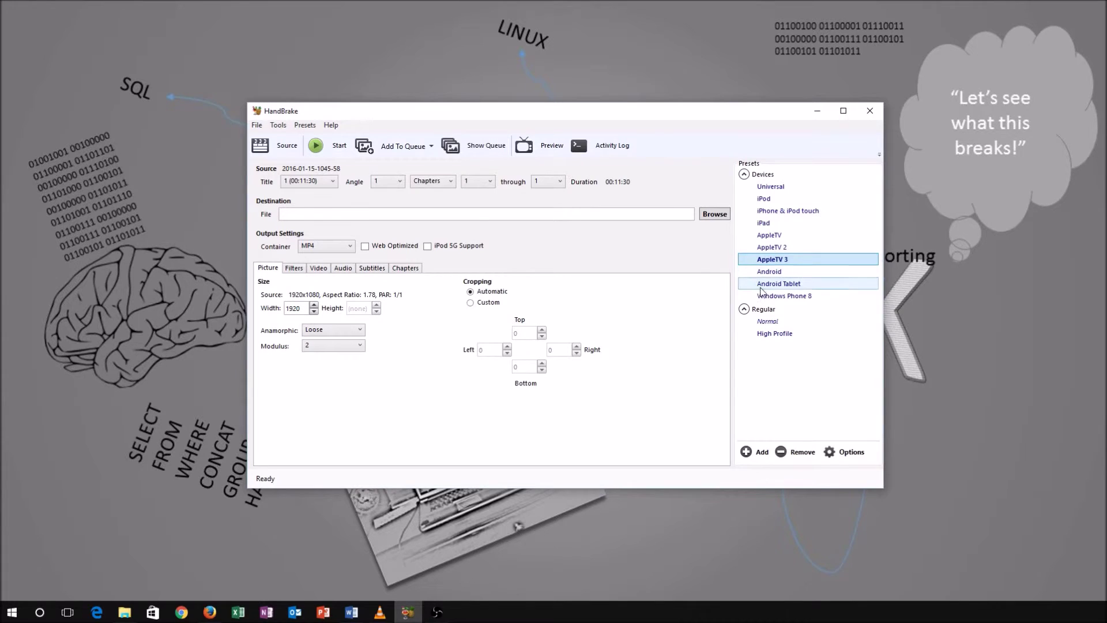
{"action": "left_click", "coordinate": [761, 287]}
{"action": "left_click", "coordinate": [766, 297]}
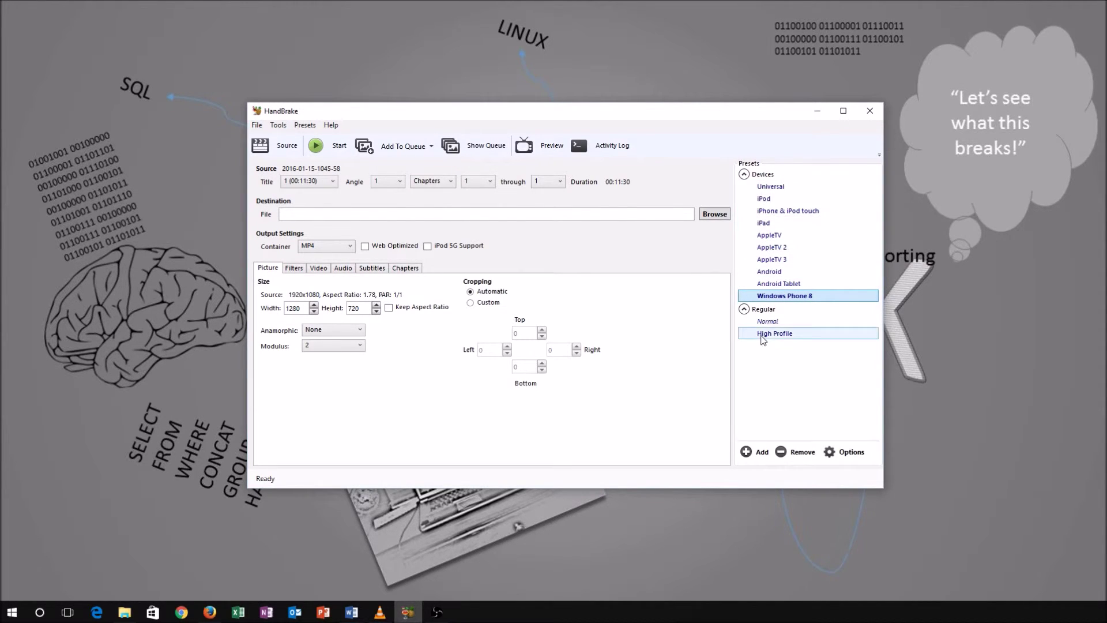
{"action": "left_click", "coordinate": [770, 323]}
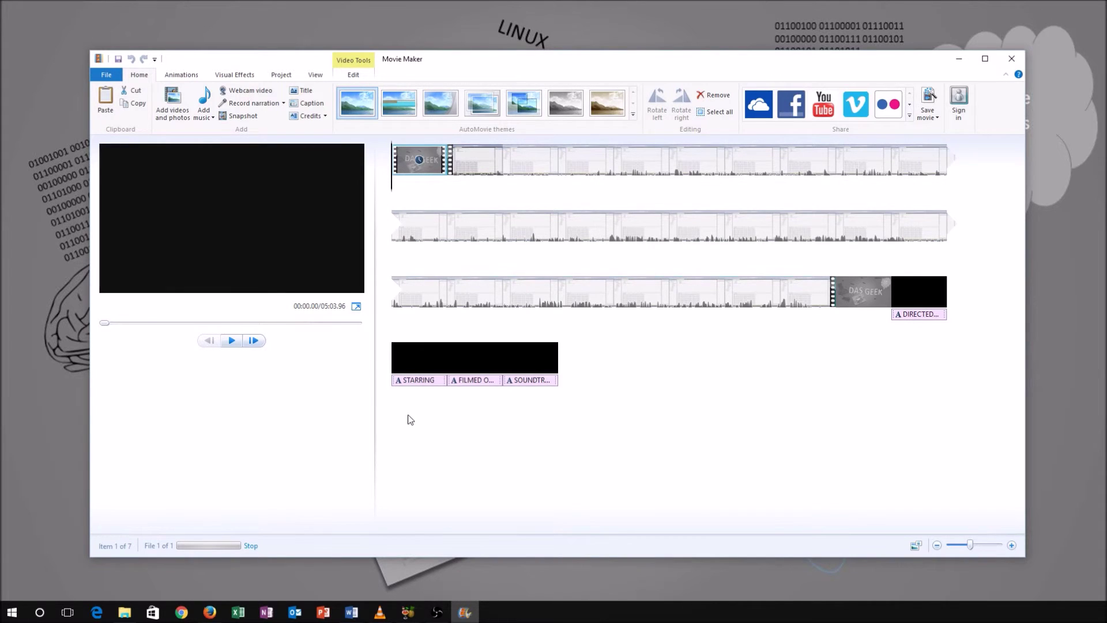
Preview the project's first second, then add a title card before the first clip.
{"action": "left_click", "coordinate": [232, 340]}
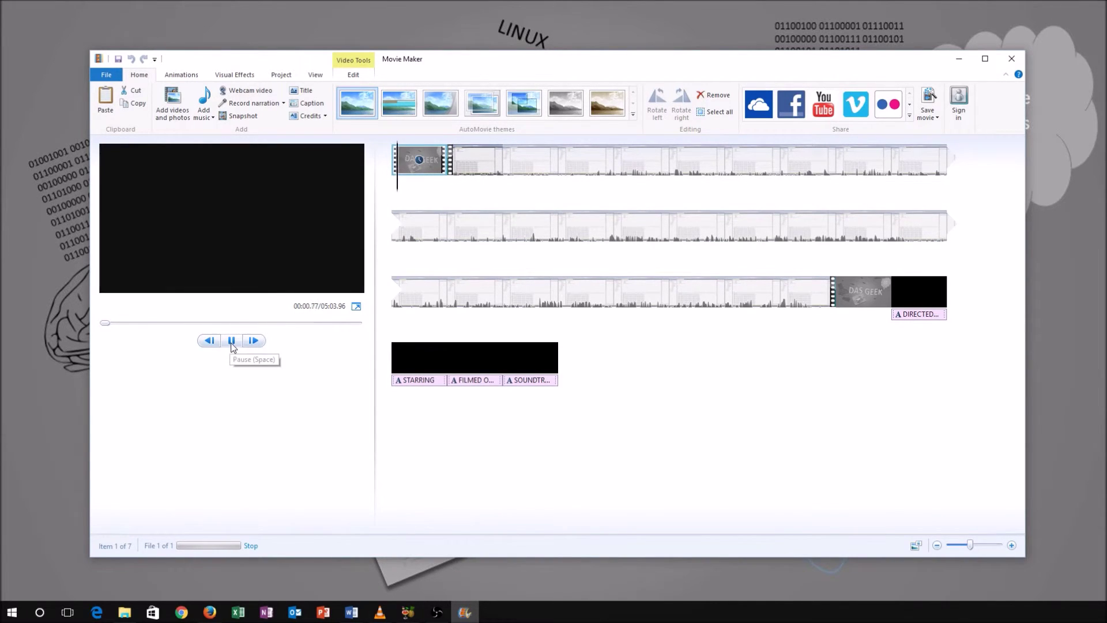
{"action": "left_click", "coordinate": [230, 344]}
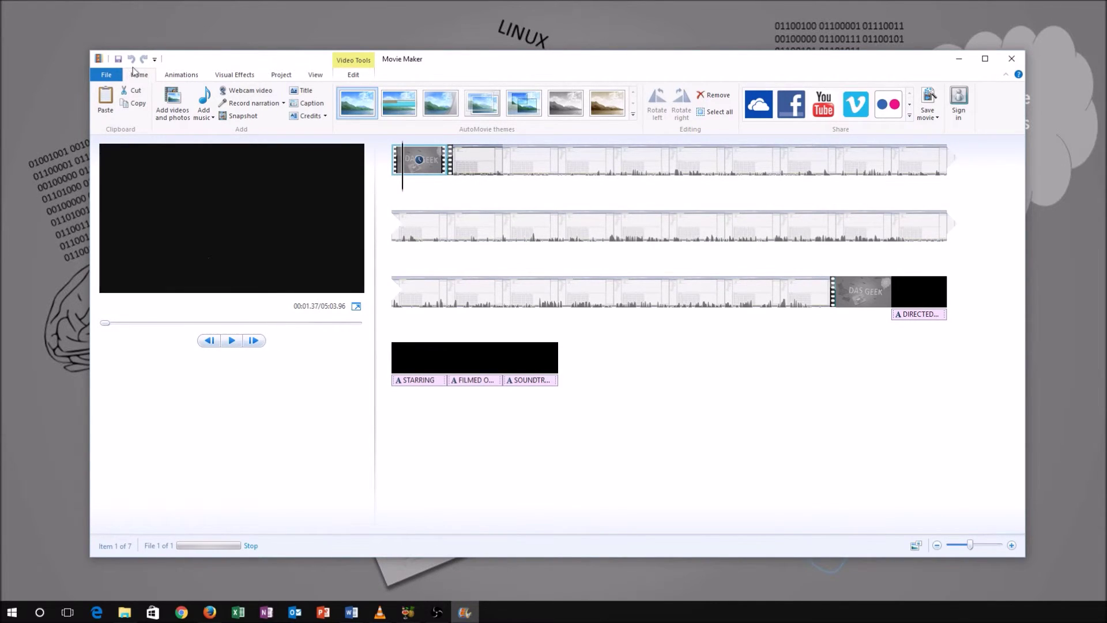
{"action": "left_click", "coordinate": [303, 90]}
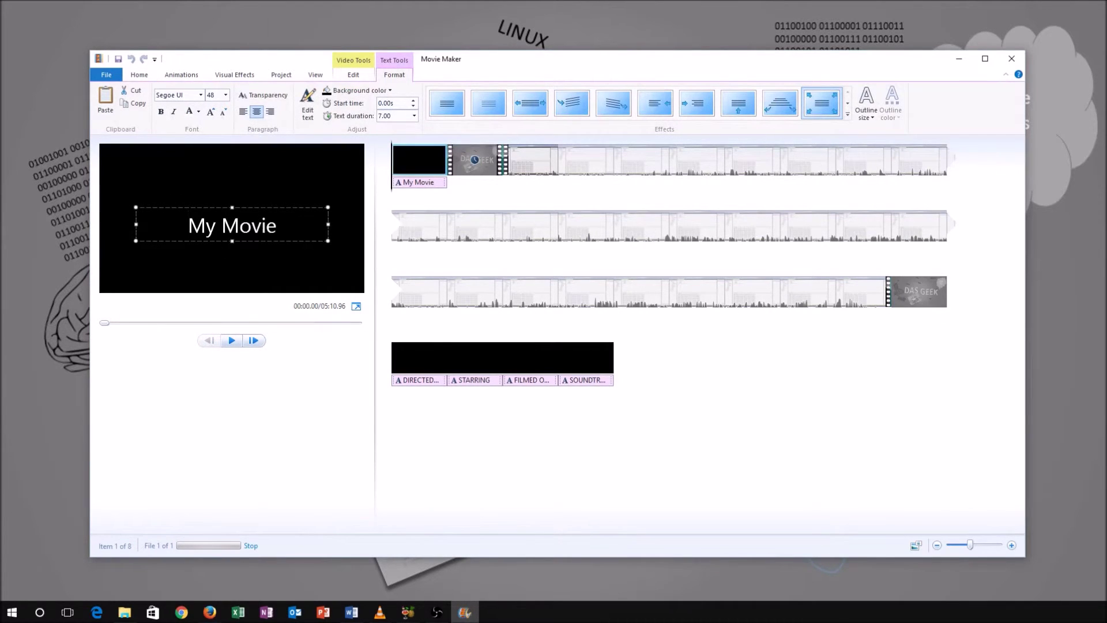
Enter 'DAS GEEK' as the opening title card text.
{"action": "type", "text": "D"}
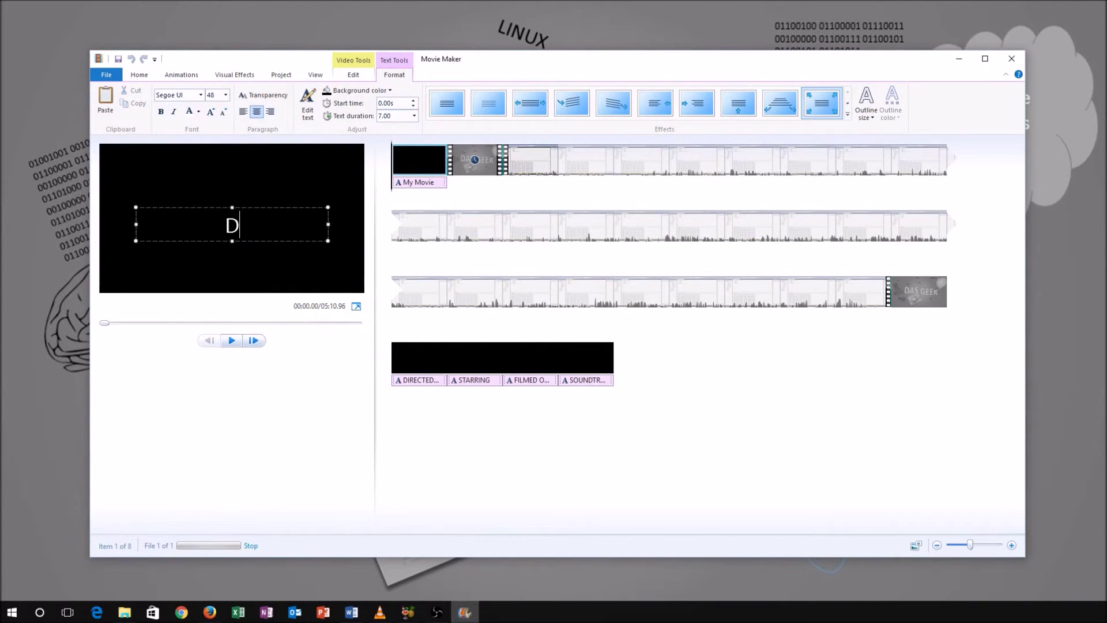
{"action": "type", "text": "AS GEEK"}
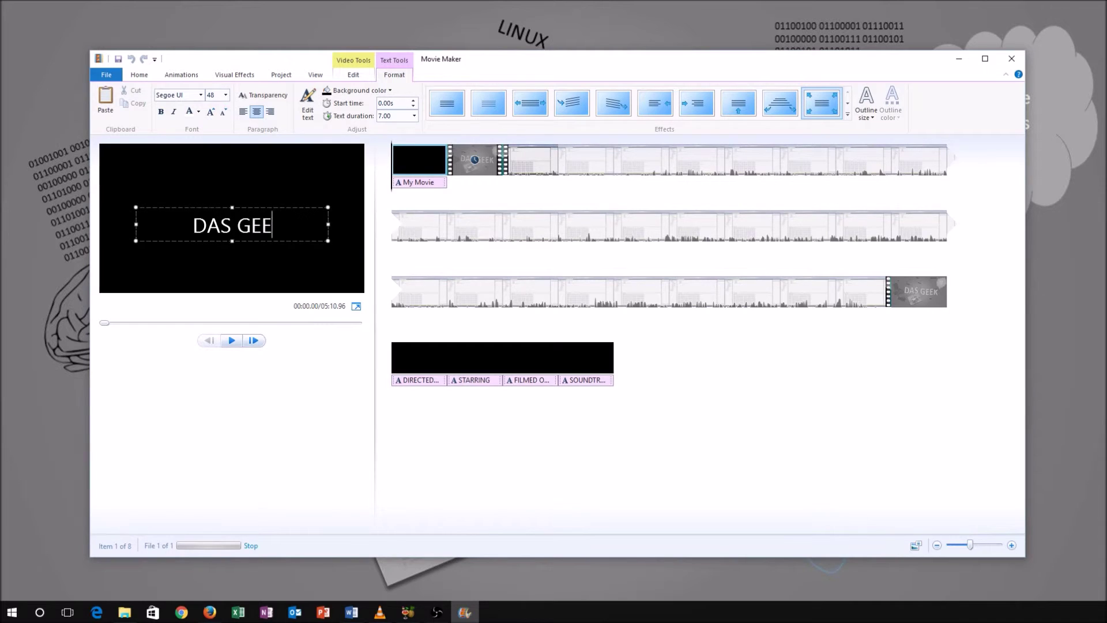
{"action": "left_click", "coordinate": [284, 156]}
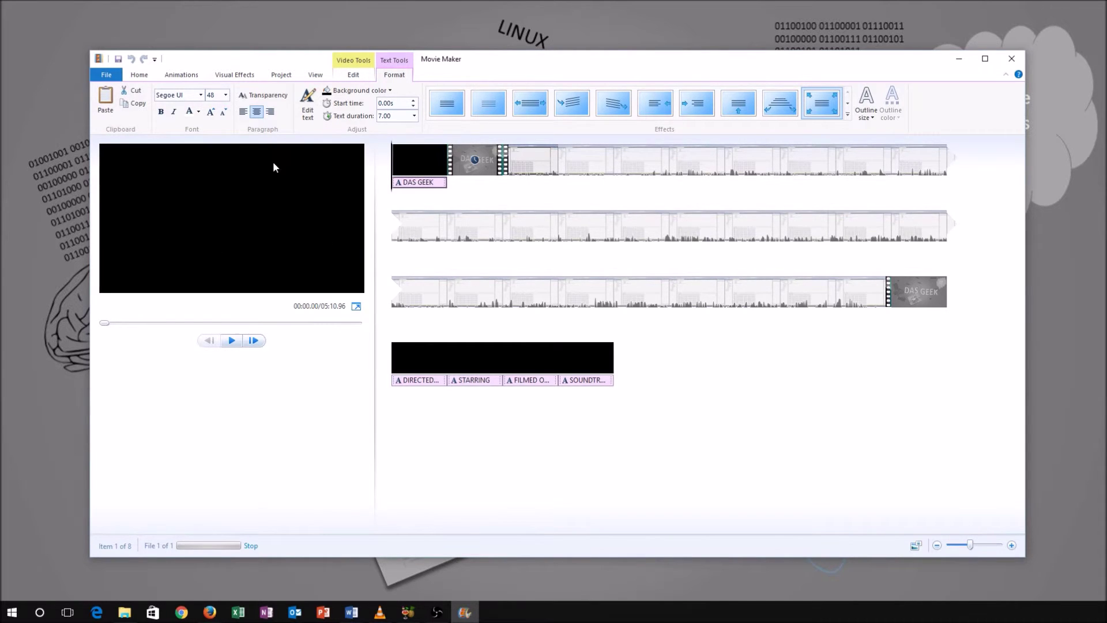
{"action": "left_click", "coordinate": [140, 76]}
Add a caption reading 'Don't listen to anything I just said', moved up and widened to two lines.
{"action": "left_click", "coordinate": [310, 103]}
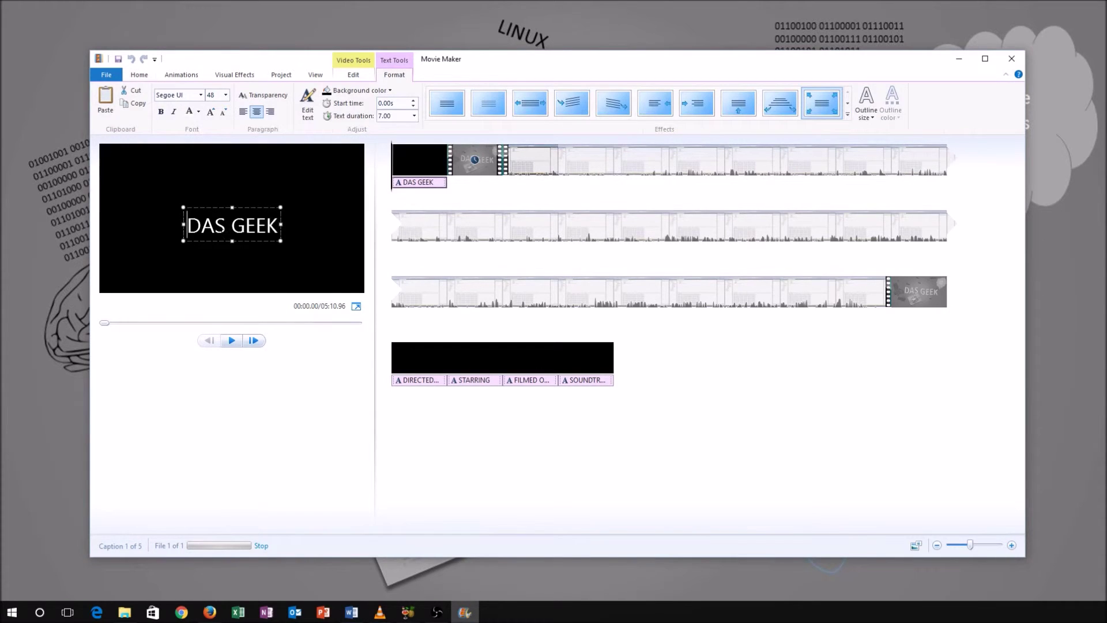
{"action": "left_click_drag", "start_coordinate": [200, 206], "coordinate": [140, 169]}
{"action": "left_click_drag", "start_coordinate": [217, 188], "coordinate": [125, 189]}
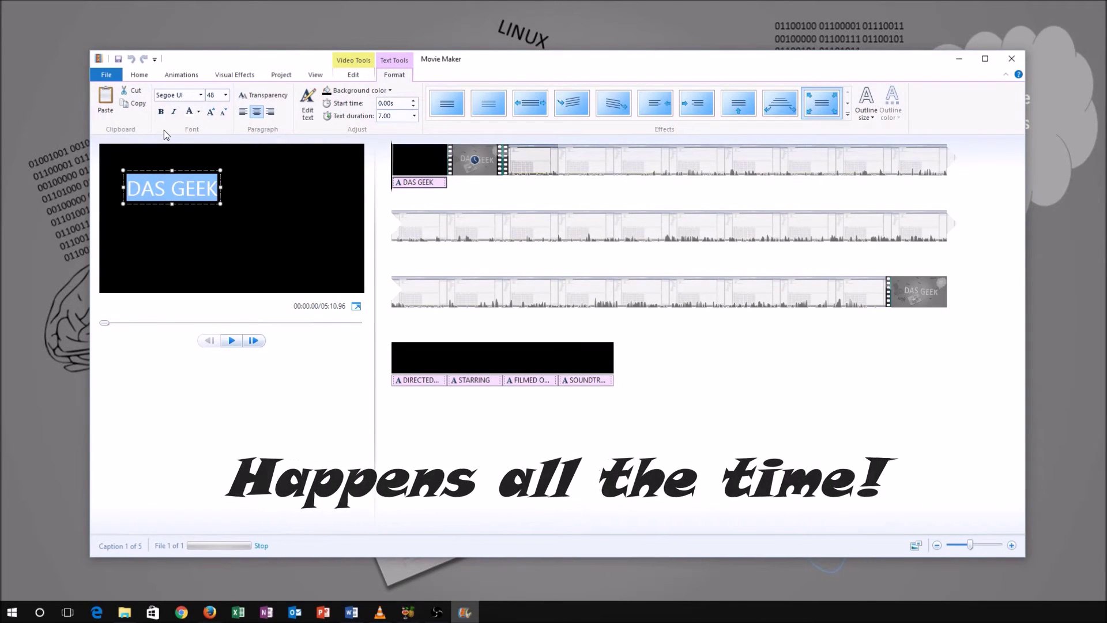
{"action": "type", "text": "Don't liste"}
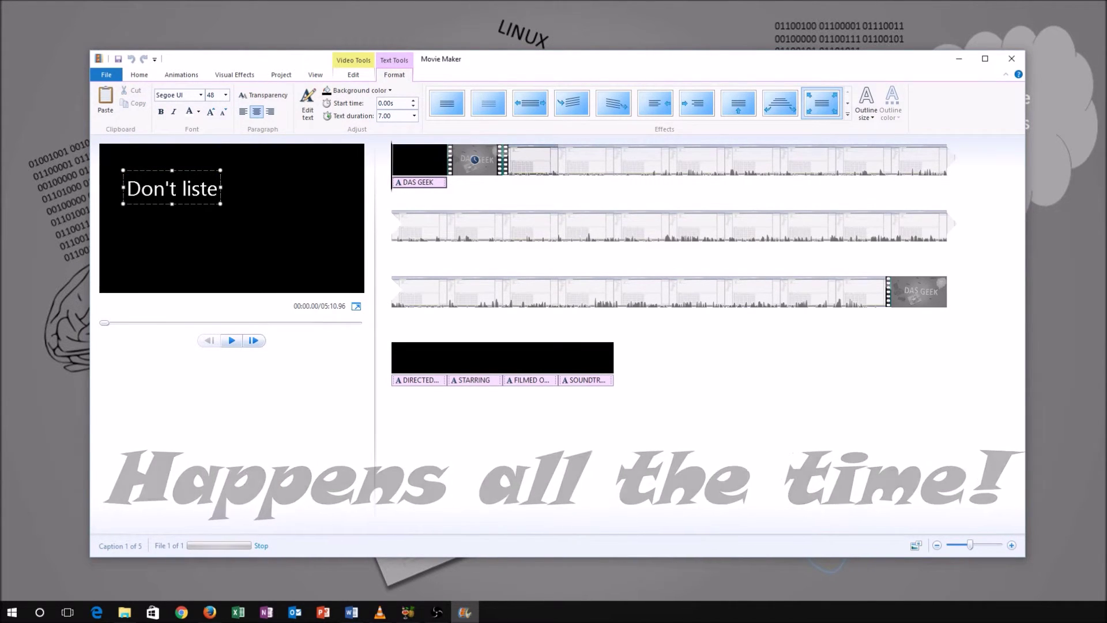
{"action": "type", "text": "n to anythi"}
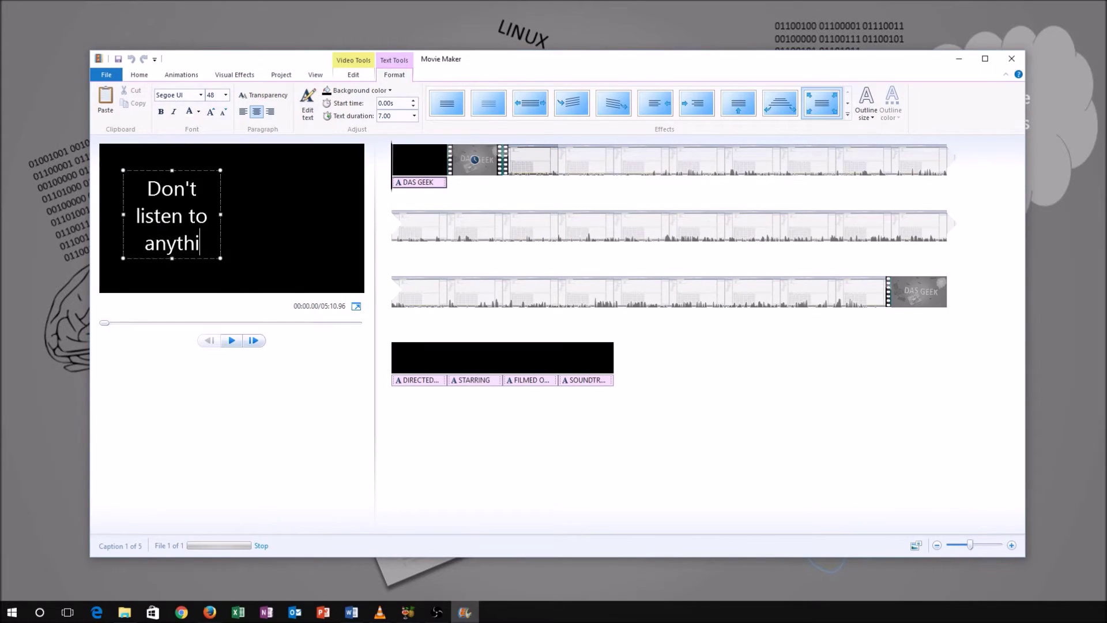
{"action": "type", "text": "ng I just saiod"}
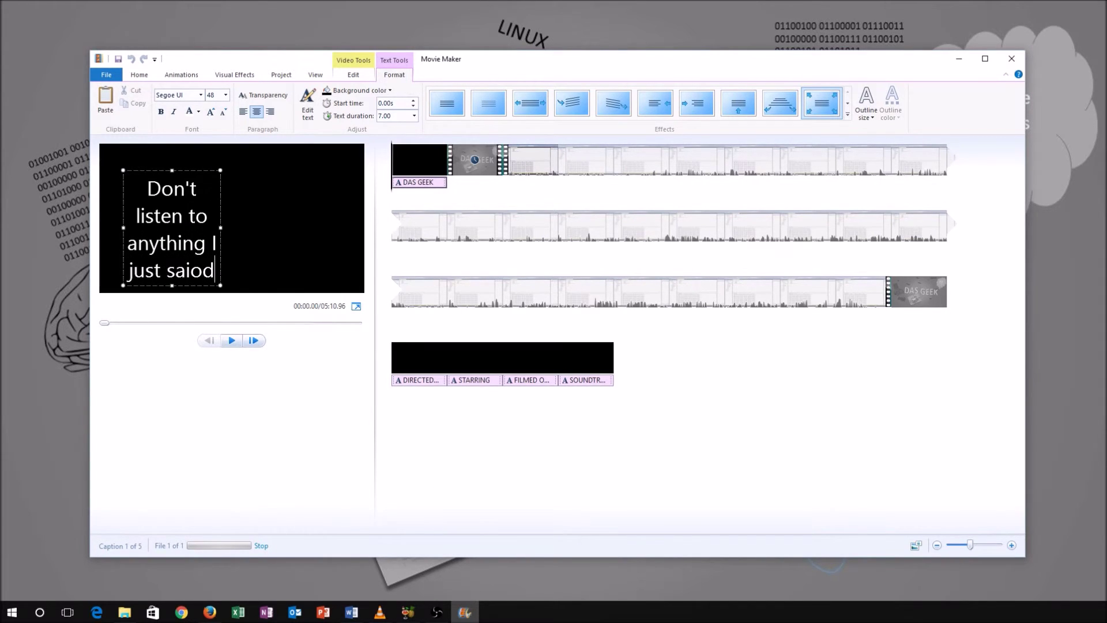
{"action": "key", "text": "BackSpace"}
{"action": "key", "text": "BackSpace"}
{"action": "type", "text": "d"}
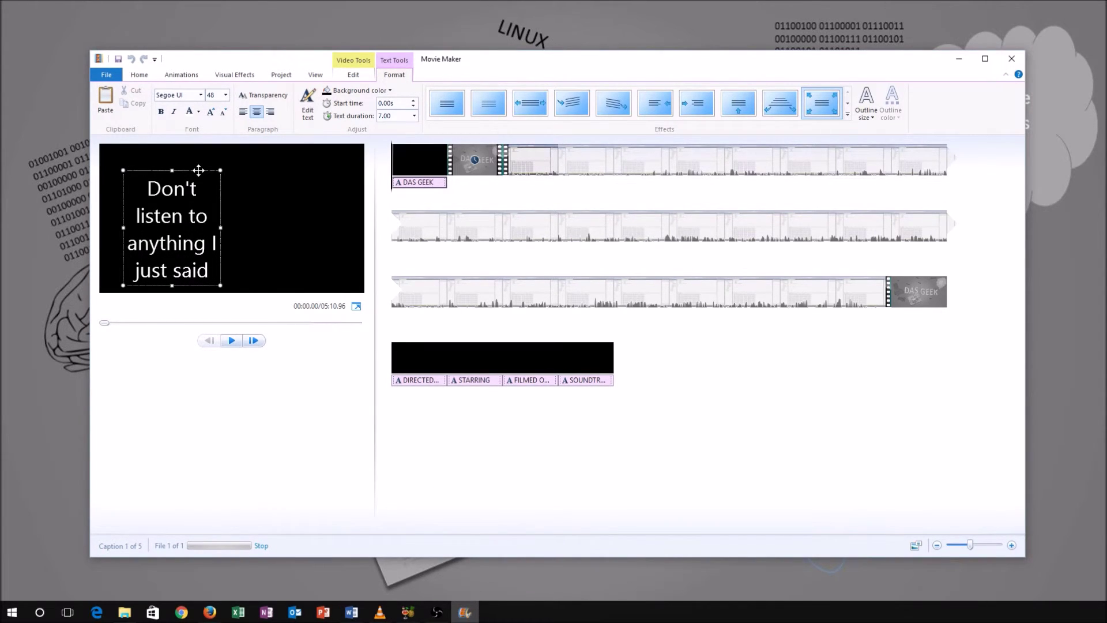
{"action": "left_click_drag", "start_coordinate": [198, 170], "coordinate": [204, 154]}
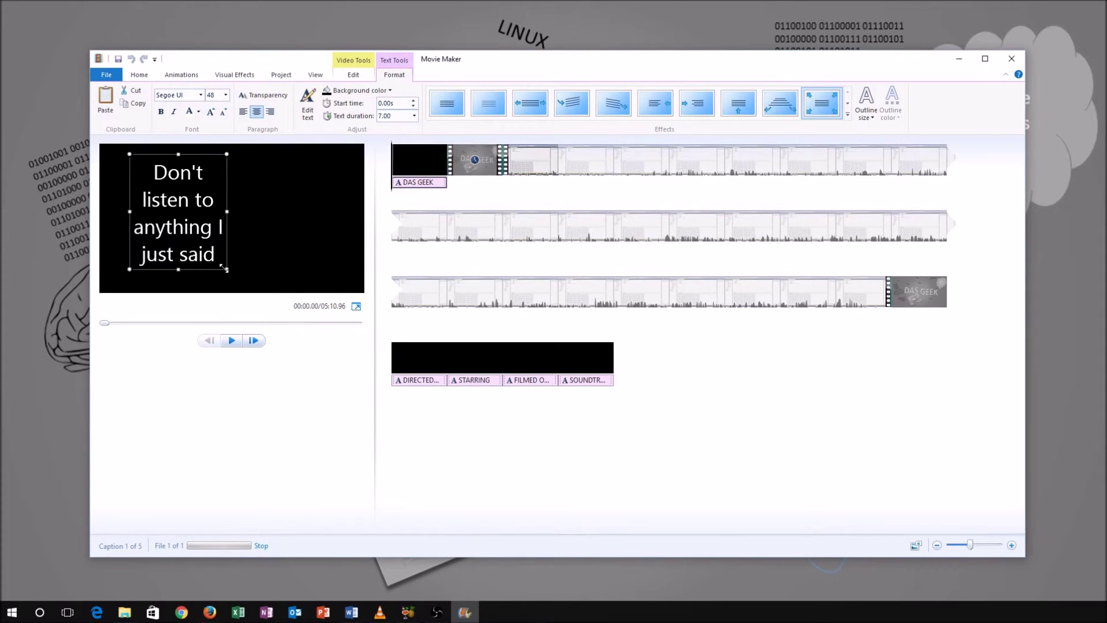
{"action": "left_click_drag", "start_coordinate": [224, 268], "coordinate": [350, 214]}
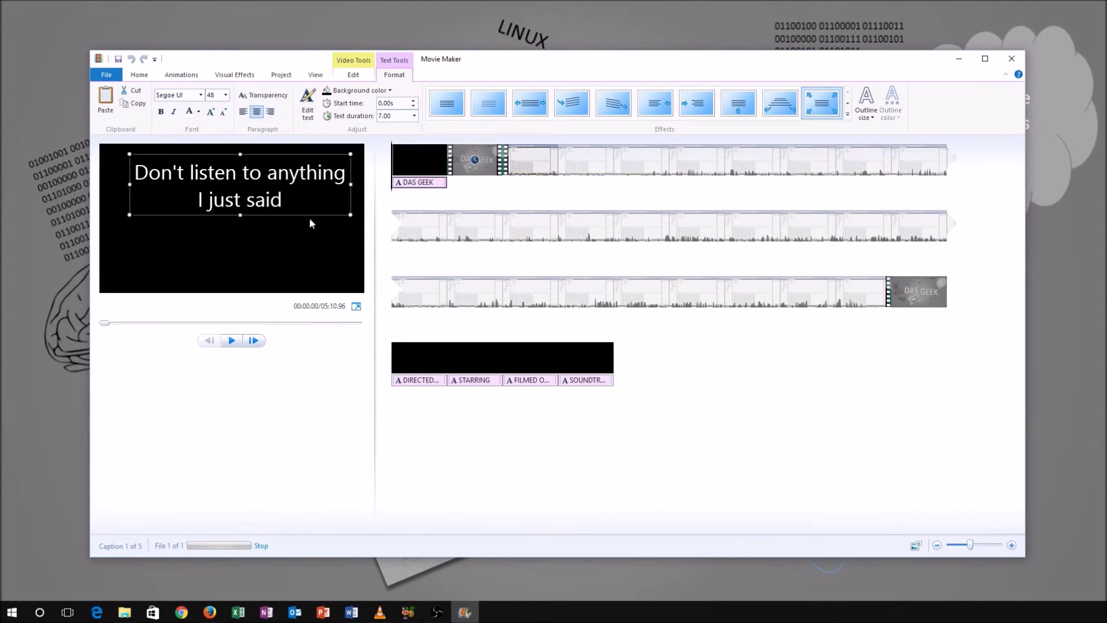
Preview three animation effects on the caption, then return to the Home commands.
{"action": "left_click", "coordinate": [666, 115]}
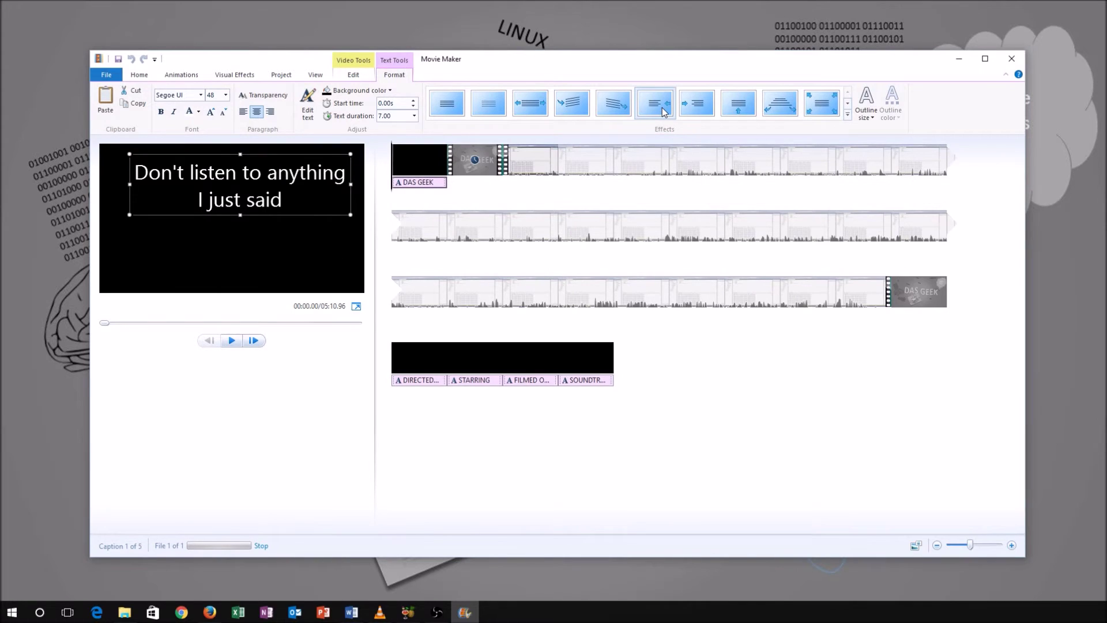
{"action": "left_click", "coordinate": [701, 109]}
{"action": "left_click", "coordinate": [776, 108]}
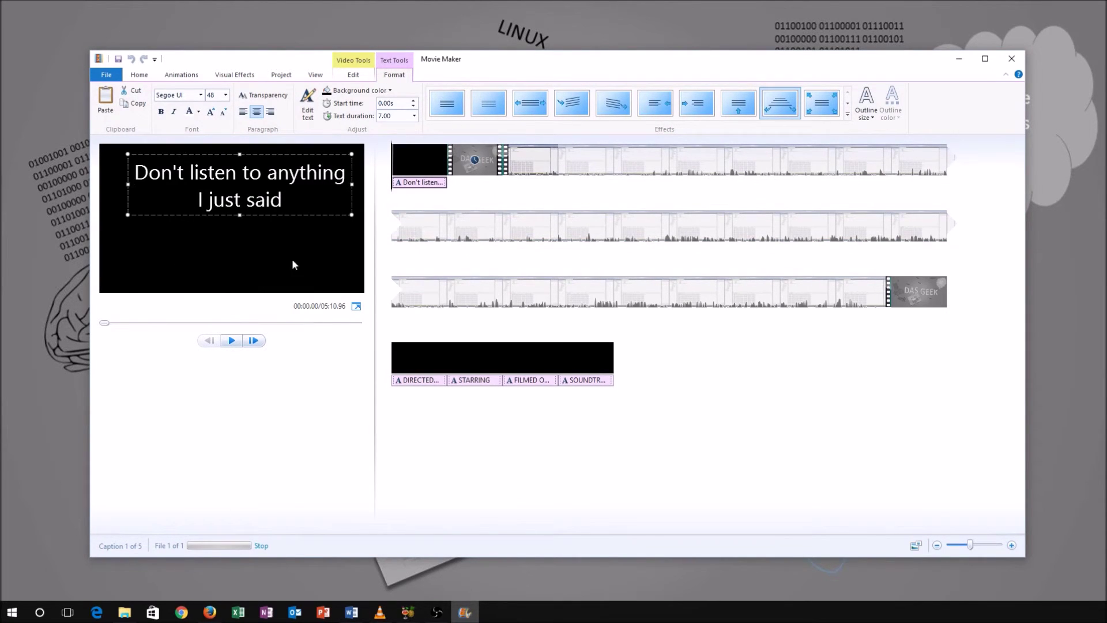
{"action": "left_click", "coordinate": [139, 77]}
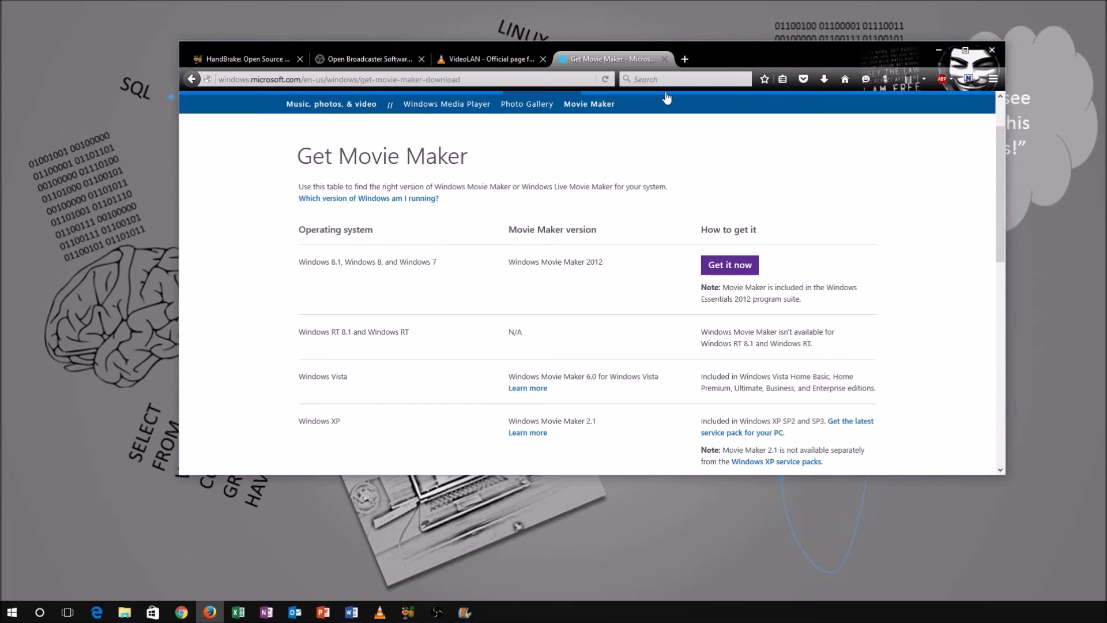
Hide Firefox to the desktop, then bring it back showing the VideoLAN VLC page.
{"action": "key", "text": "super+d"}
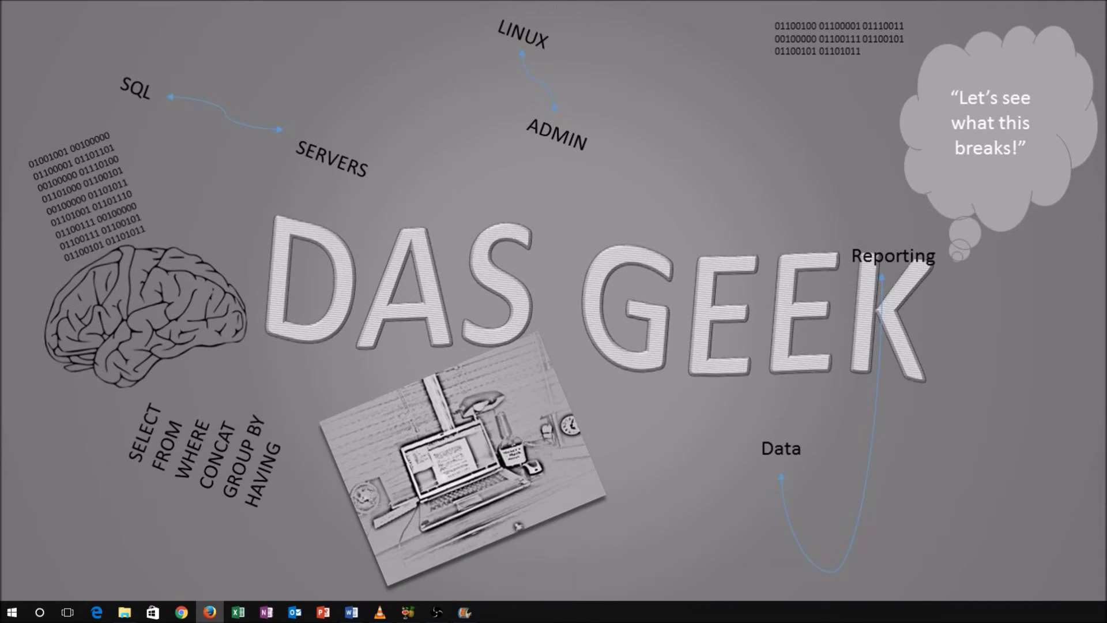
{"action": "key", "text": "alt+Tab"}
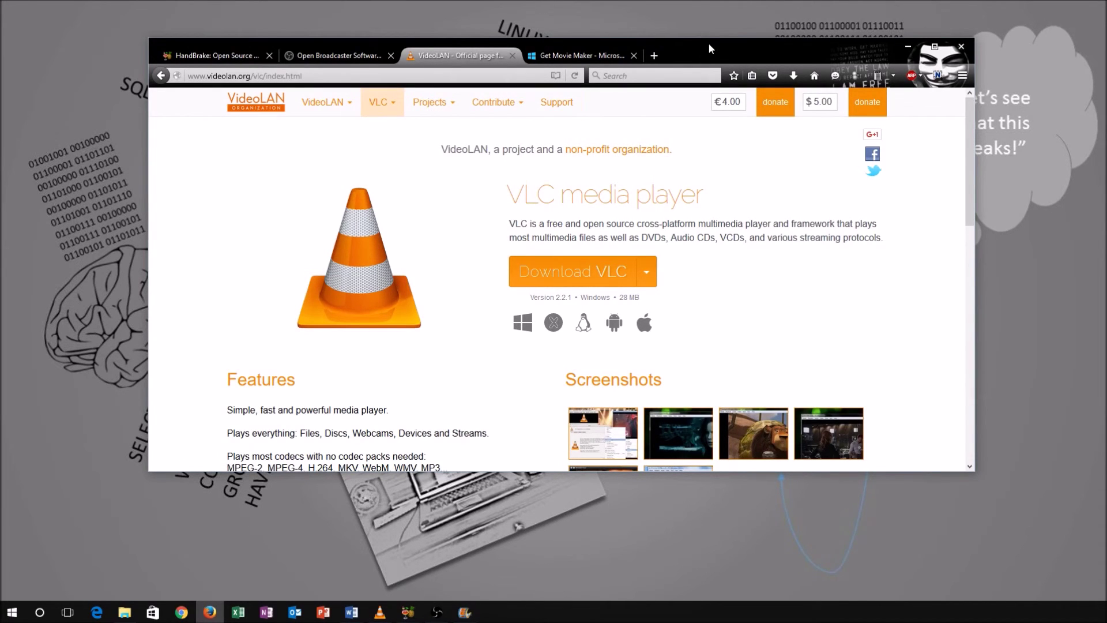
Move the Firefox window left and down, then hide it to show the desktop.
{"action": "left_click_drag", "start_coordinate": [708, 42], "coordinate": [441, 101]}
{"action": "key", "text": "super+d"}
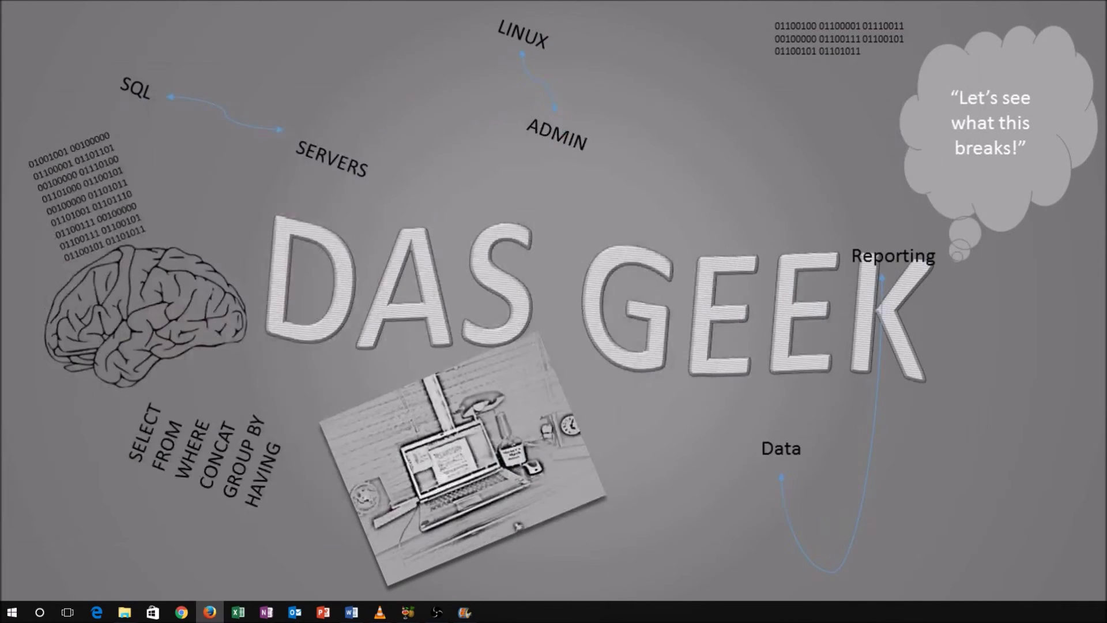